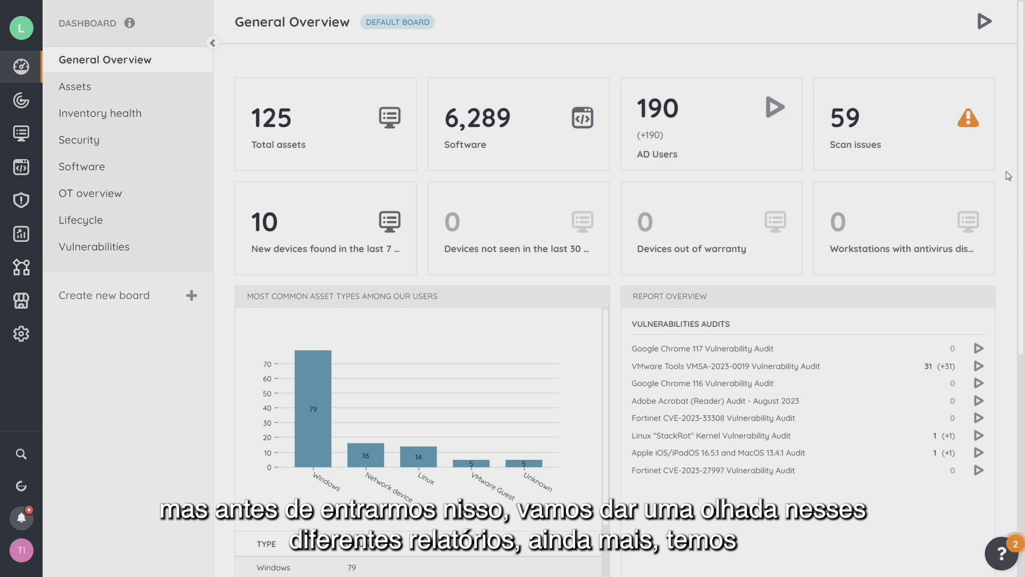
Run the Fortinet CVE-2023-33308 Vulnerability Audit from the General Overview board's report overview.
scroll(1008, 187, "down", 2)
scroll(1008, 187, "down", 2)
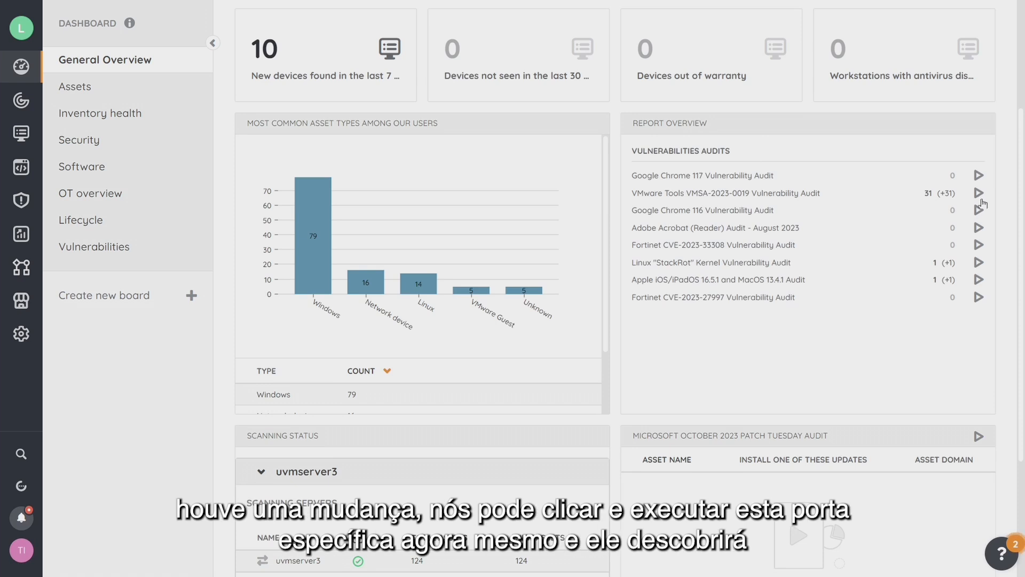
mouse_move(979, 244)
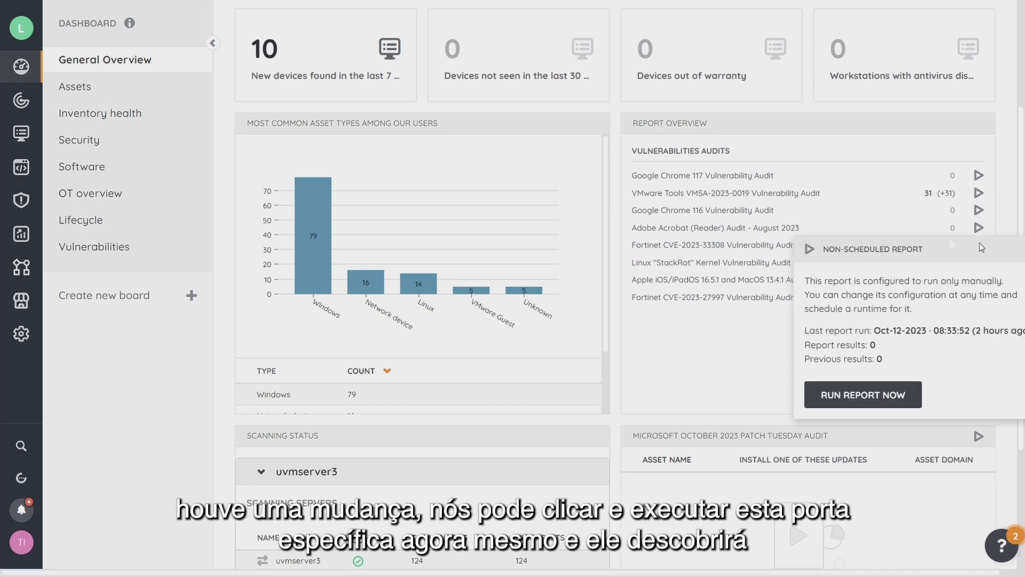
left_click(886, 396)
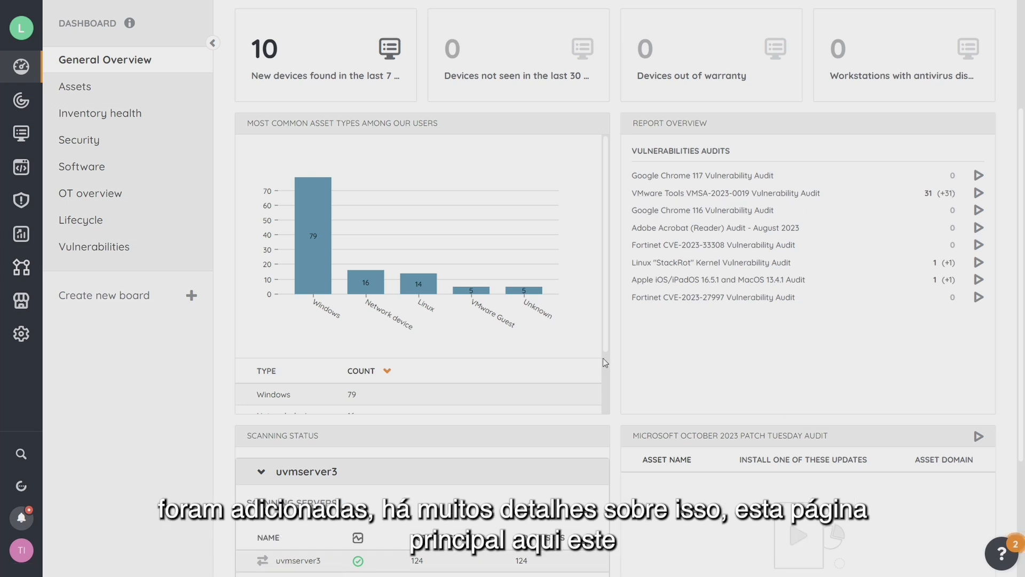
Review the remaining General Overview widgets, including asset types and scanning status, and open the Assets board.
scroll(603, 362, "down", 5)
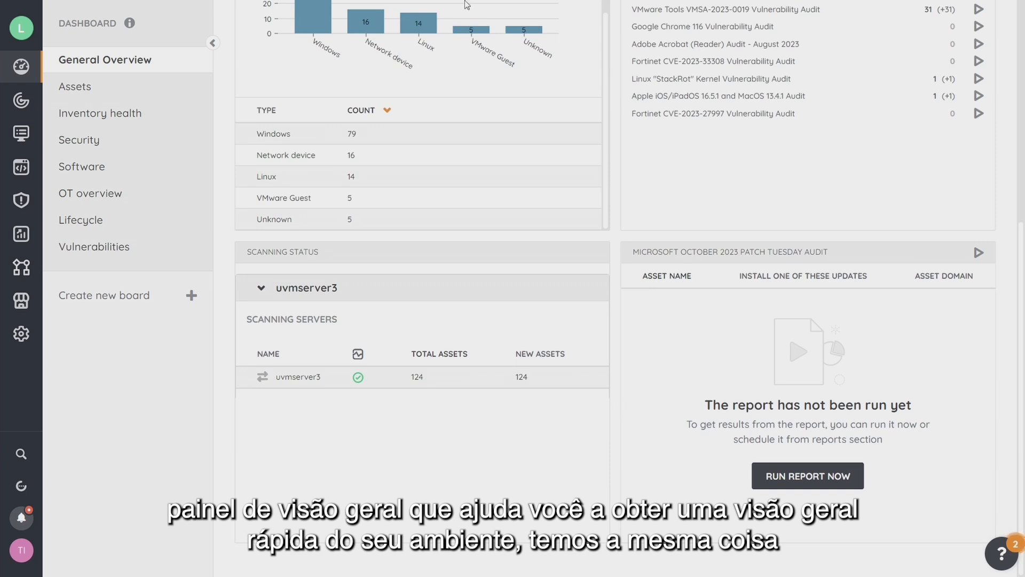
left_click(85, 89)
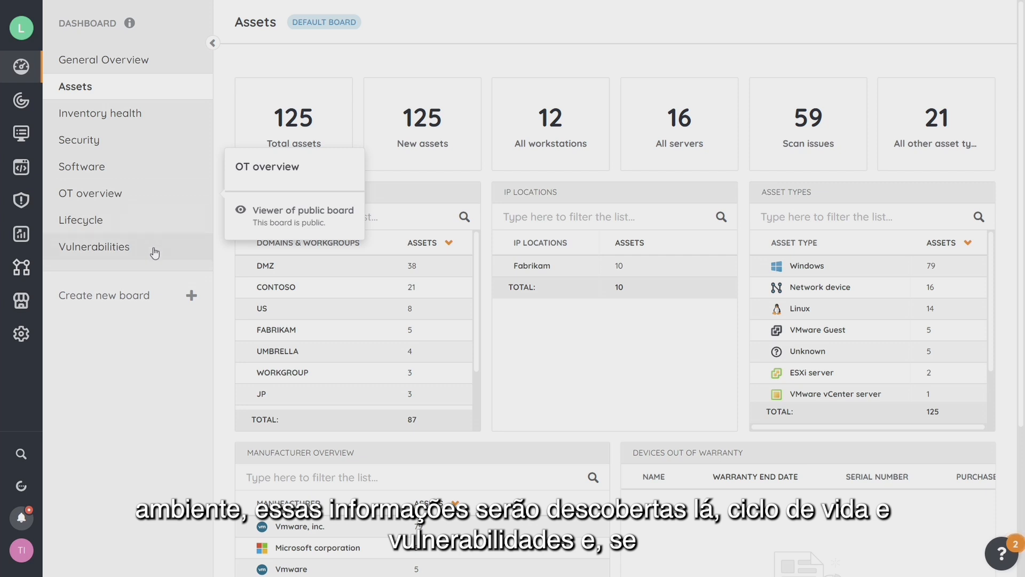
Create a new board named Test and try adding a Charts widget to it.
left_click(126, 297)
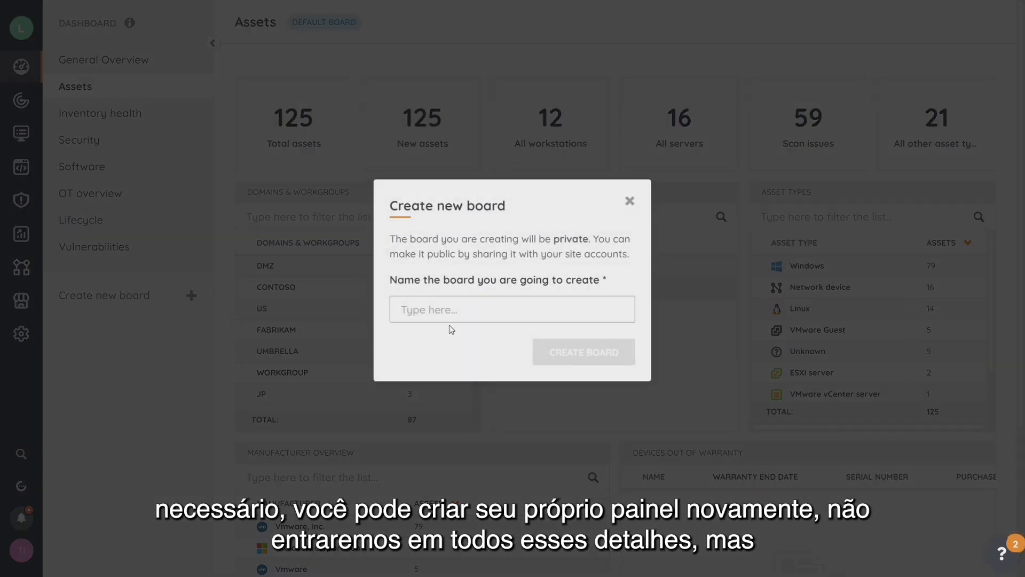
type("Test")
key("Return")
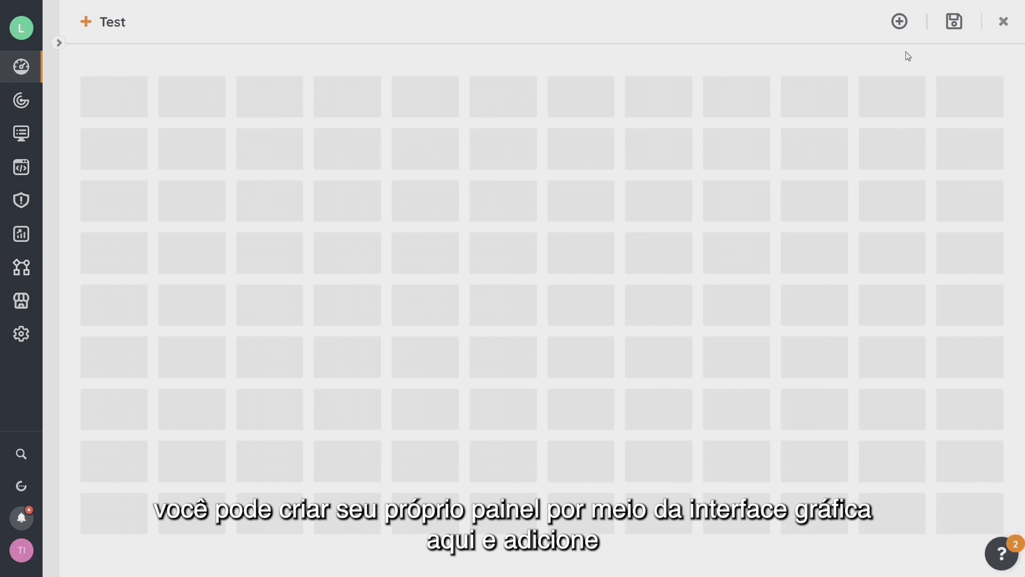
left_click(900, 21)
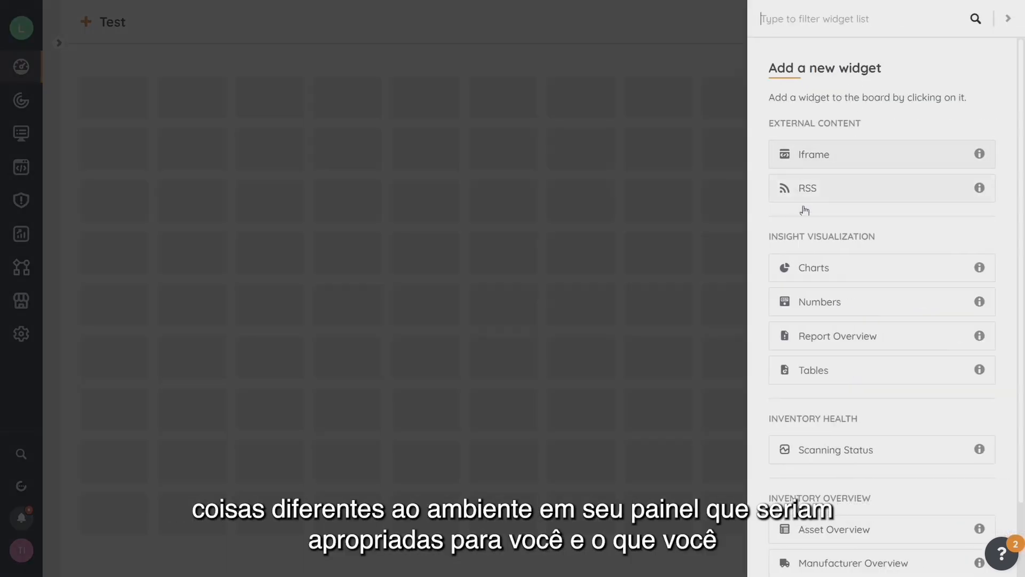
left_click_drag(801, 268, 514, 249)
left_click(819, 275)
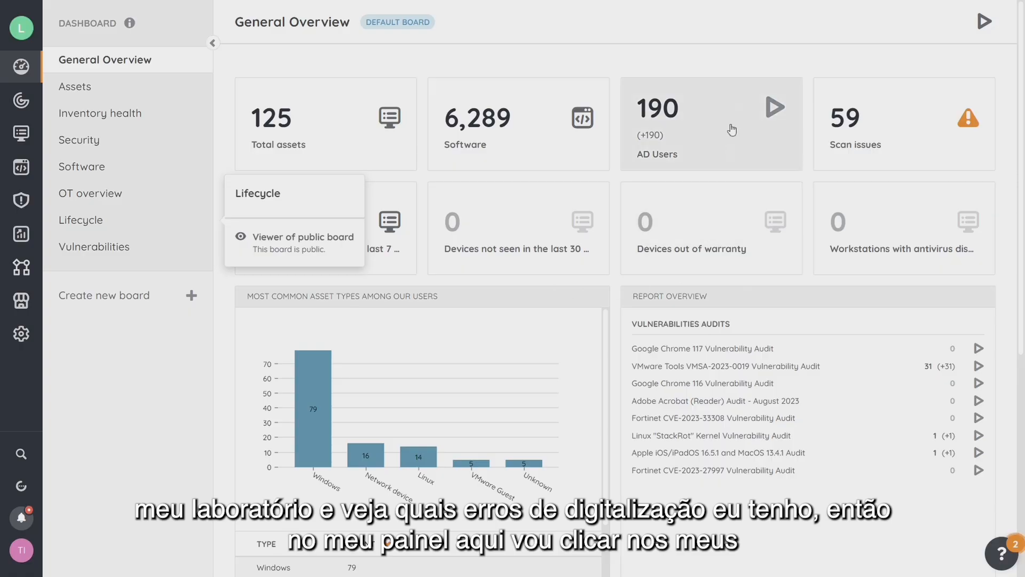
Open the list of all scan issues from the General Overview board.
left_click(856, 124)
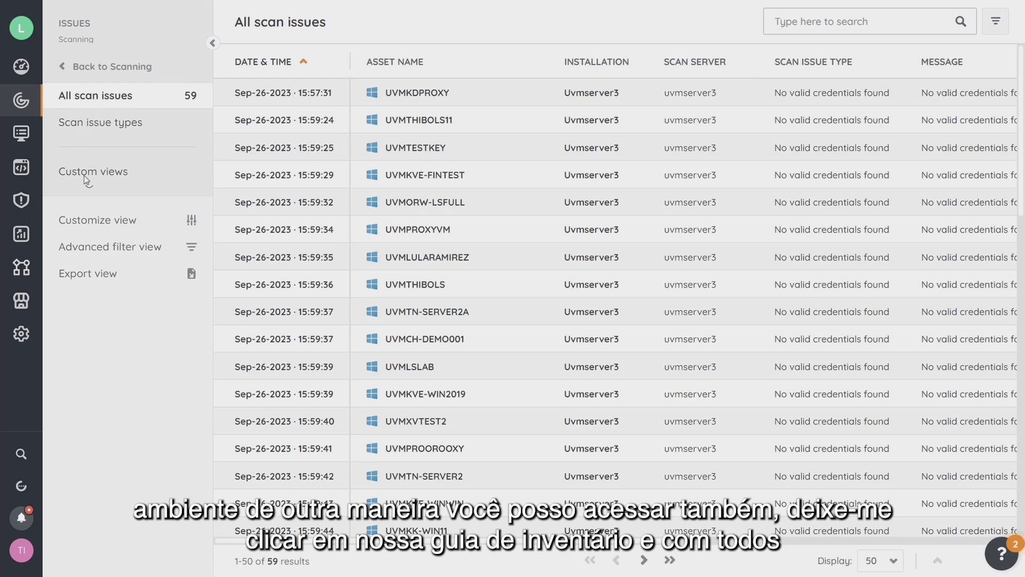
Find CONHQWCORE01 in the full asset inventory, check its scan-issue warning, and open the asset's scan issues.
left_click(22, 133)
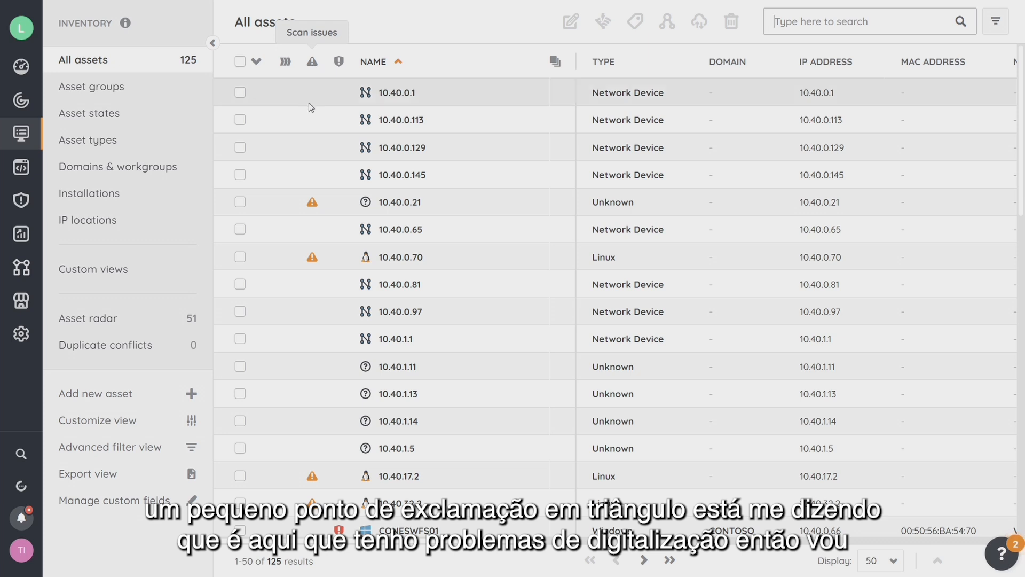
scroll(320, 229, "down", 10)
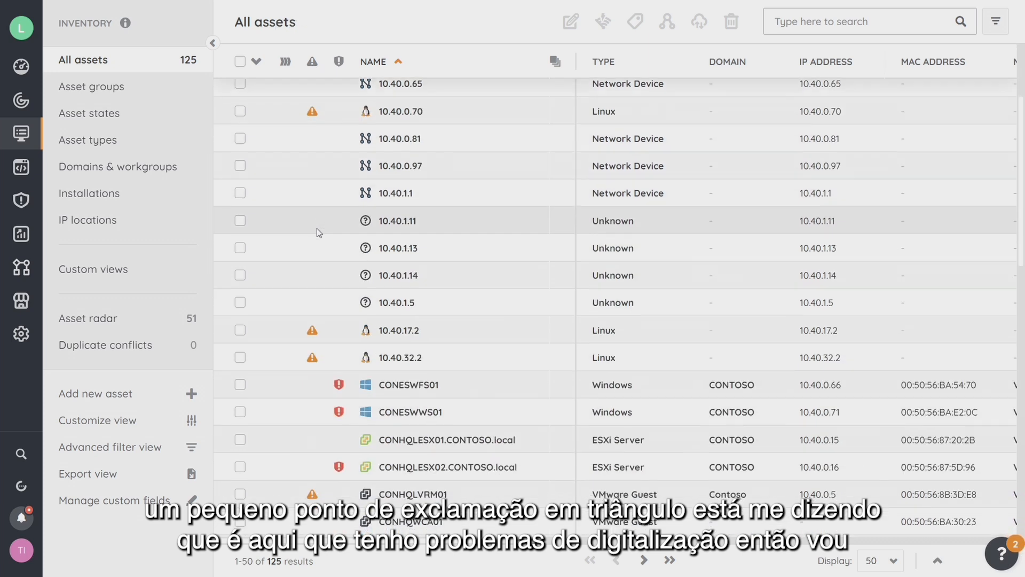
scroll(317, 238, "down", 3)
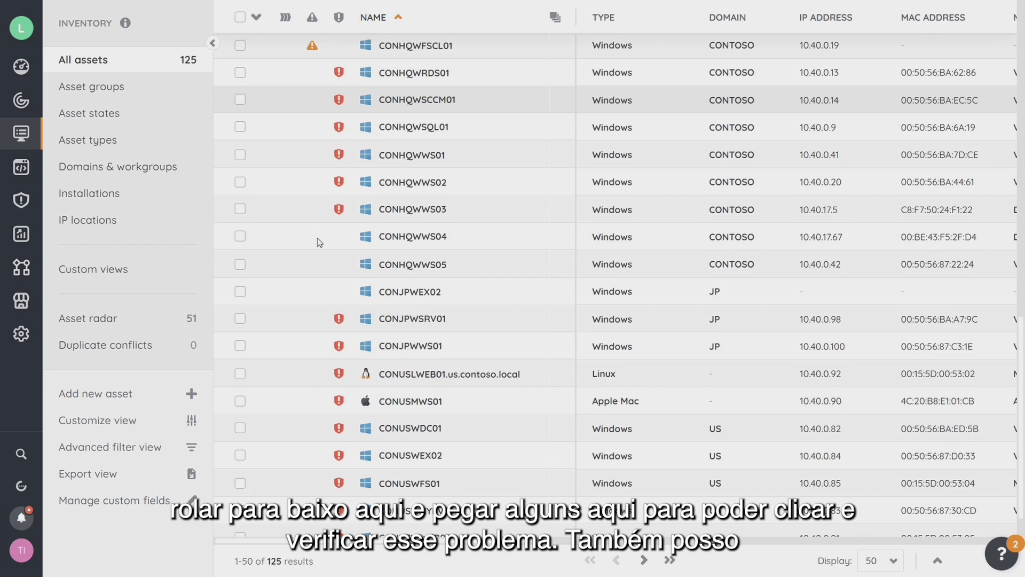
scroll(315, 241, "up", 10)
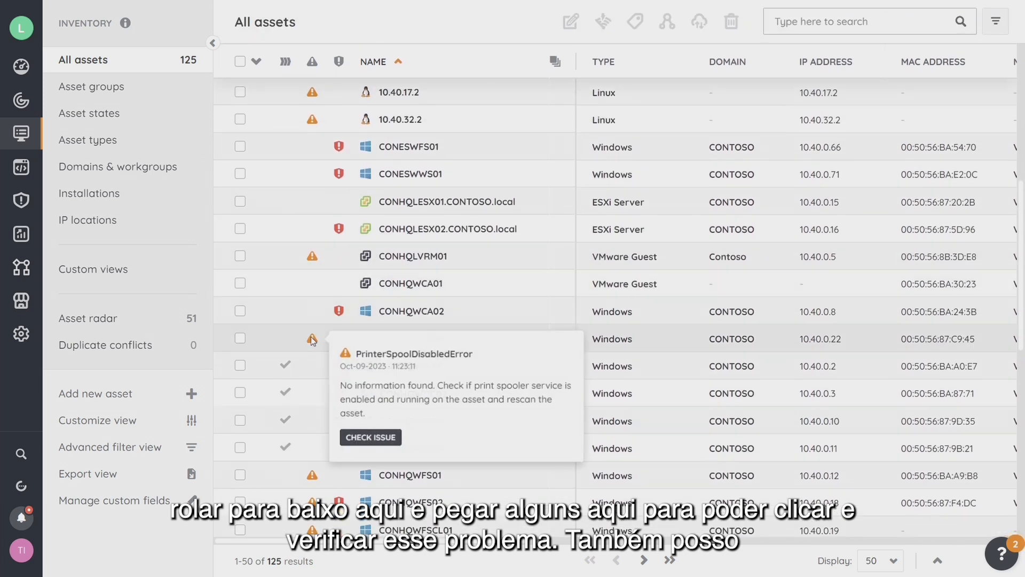
mouse_move(317, 341)
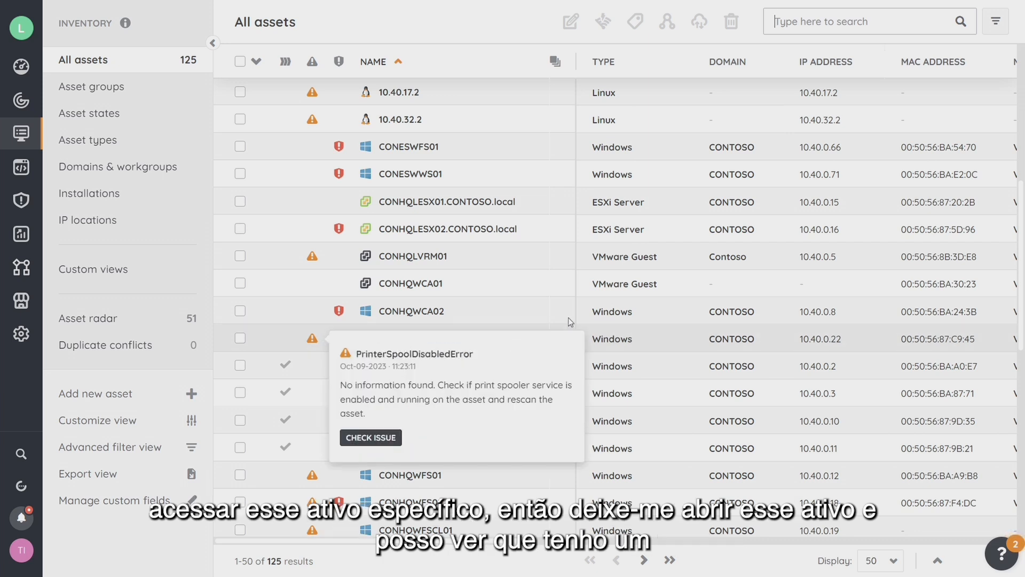
left_click(419, 342)
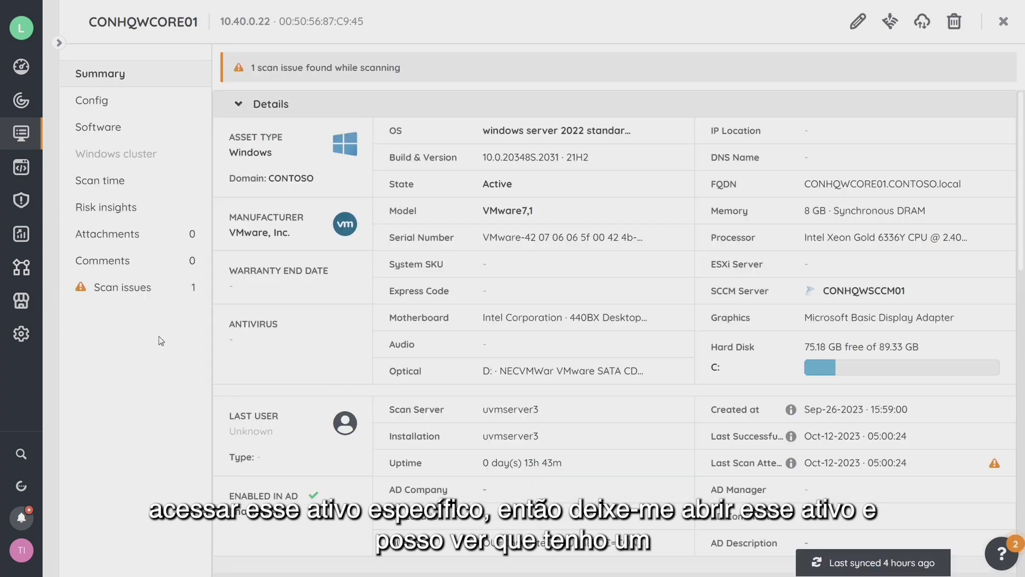
left_click(126, 298)
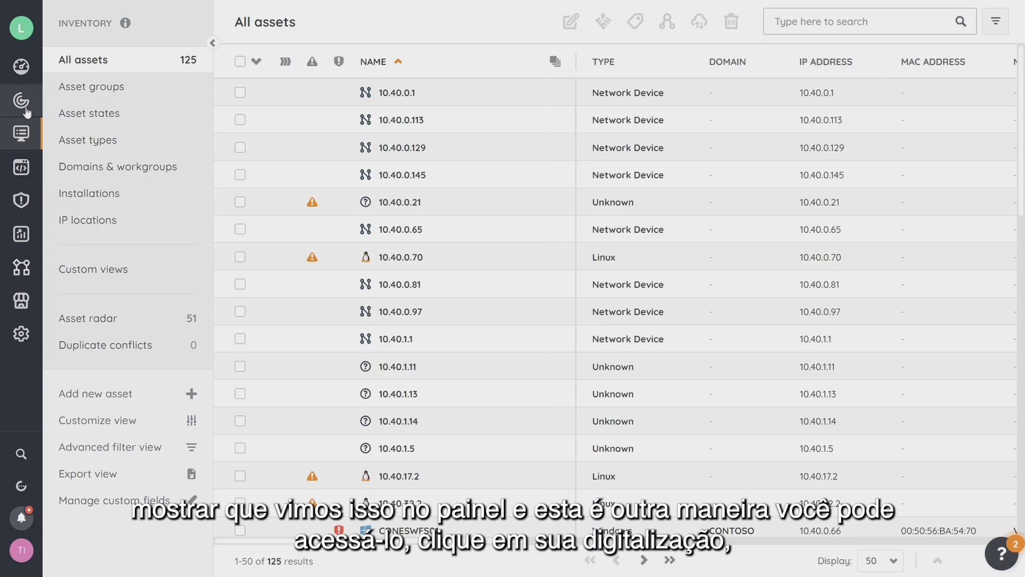
Open all scan issues from the Scanning section and look through the list of affected assets.
left_click(23, 104)
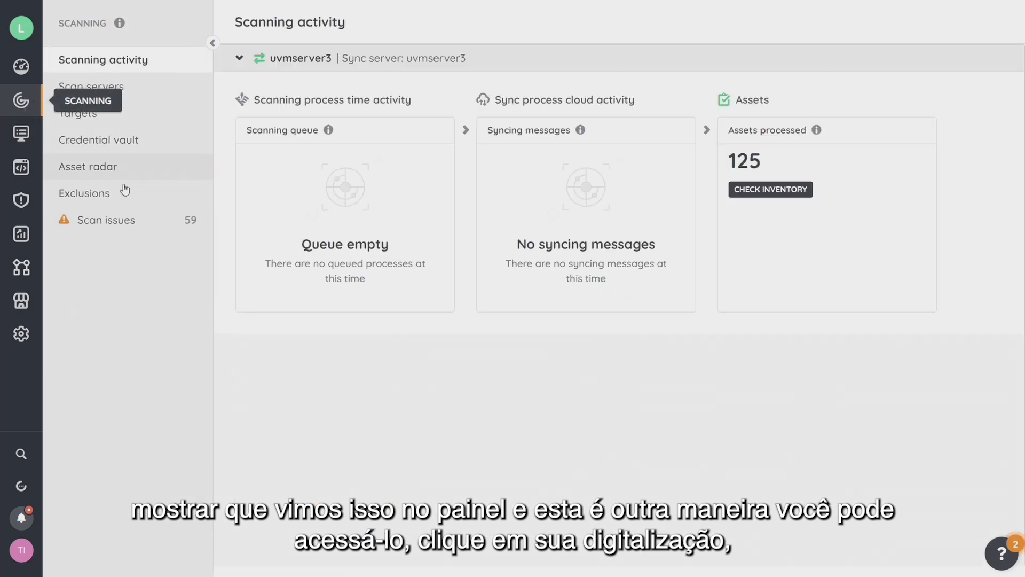
left_click(111, 220)
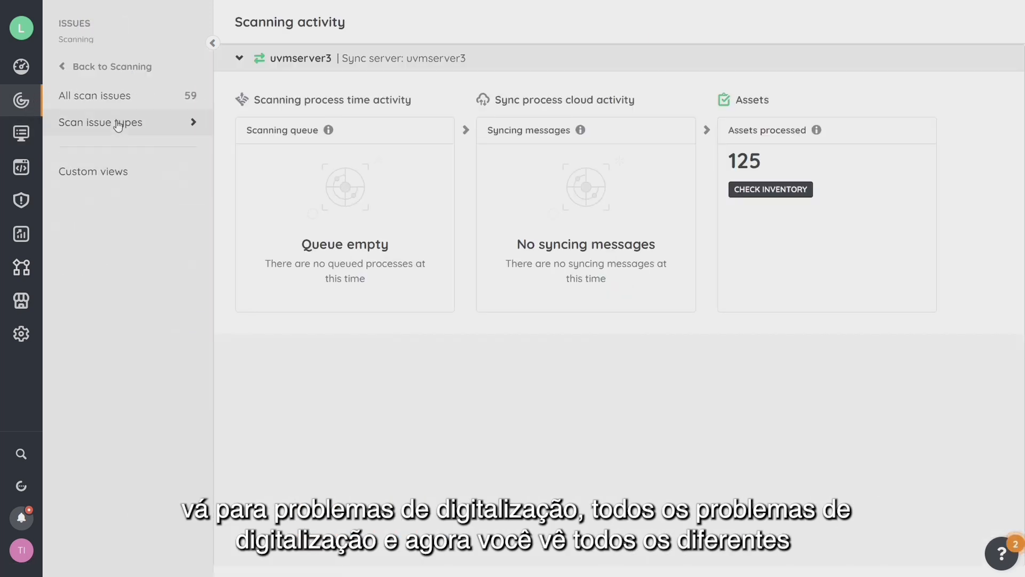
left_click(108, 98)
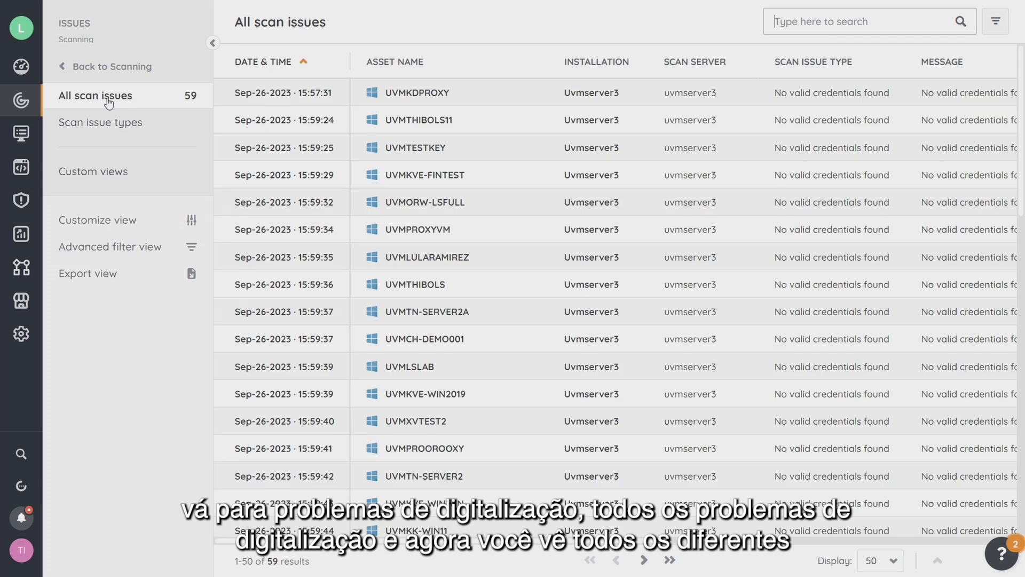
scroll(387, 164, "down", 10)
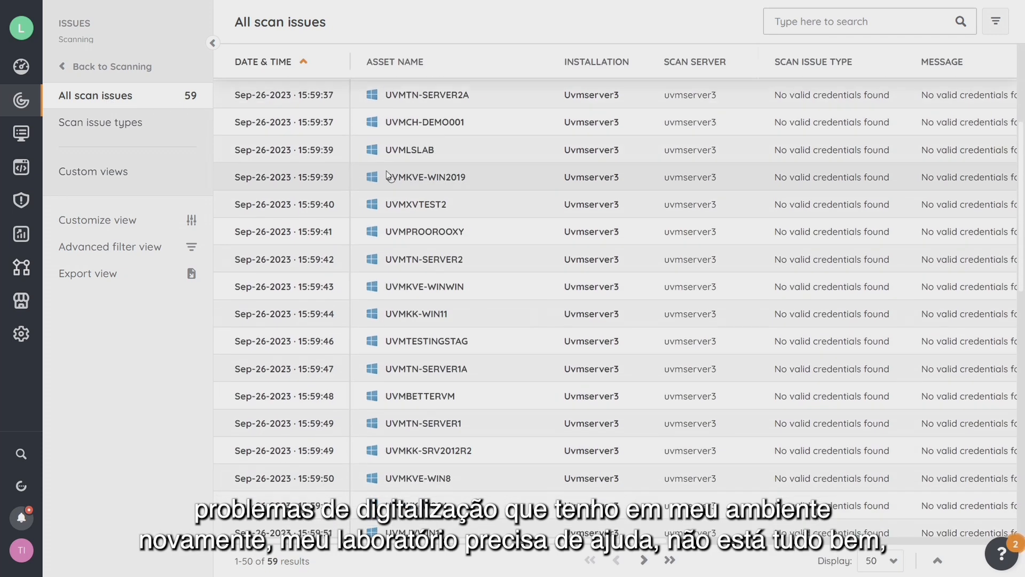
scroll(391, 216, "down", 6)
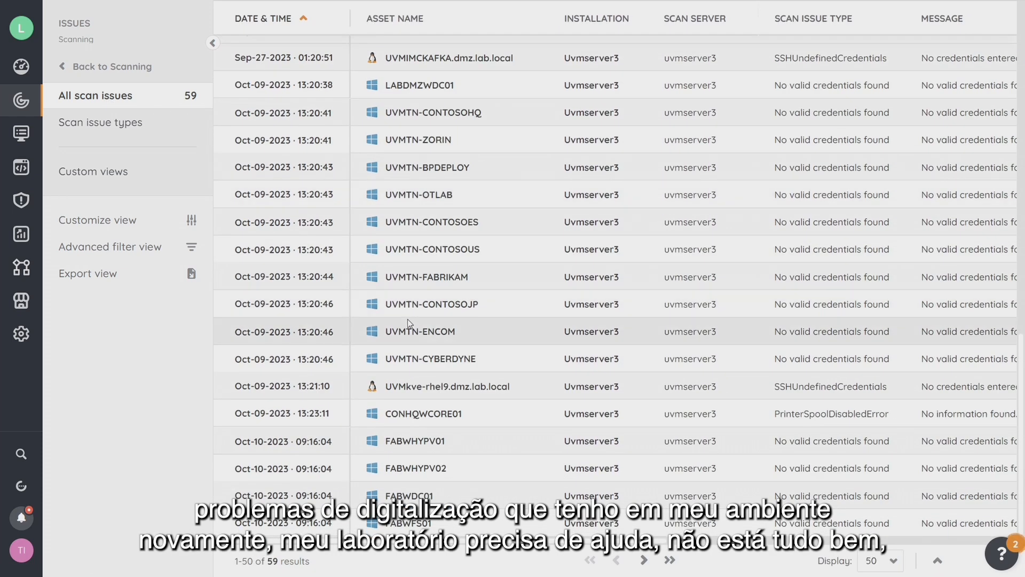
scroll(399, 408, "up", 15)
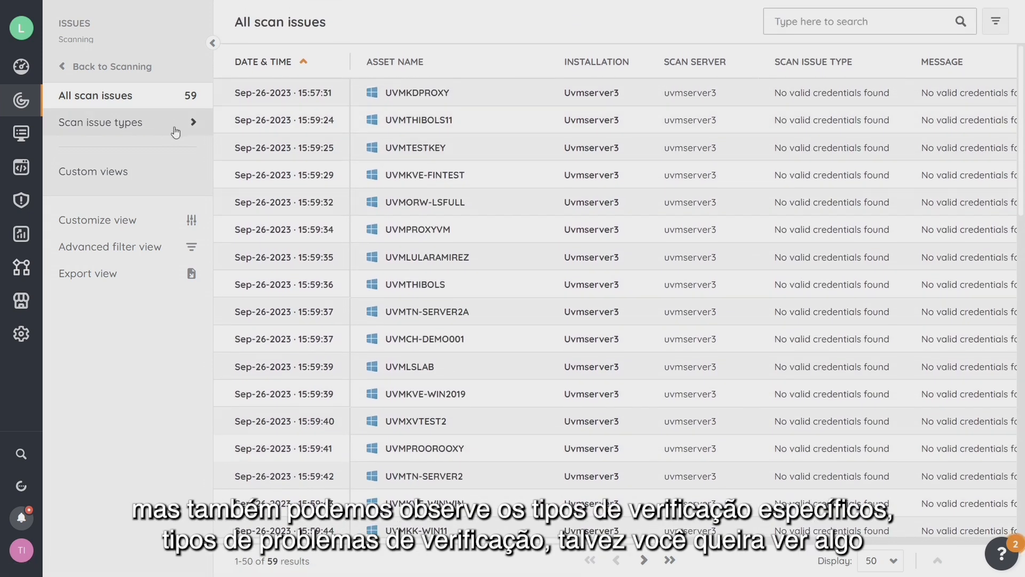
Show only scan issues of type No valid credentials found and preview the details of asset UVMKVE-FINTEST.
left_click(193, 124)
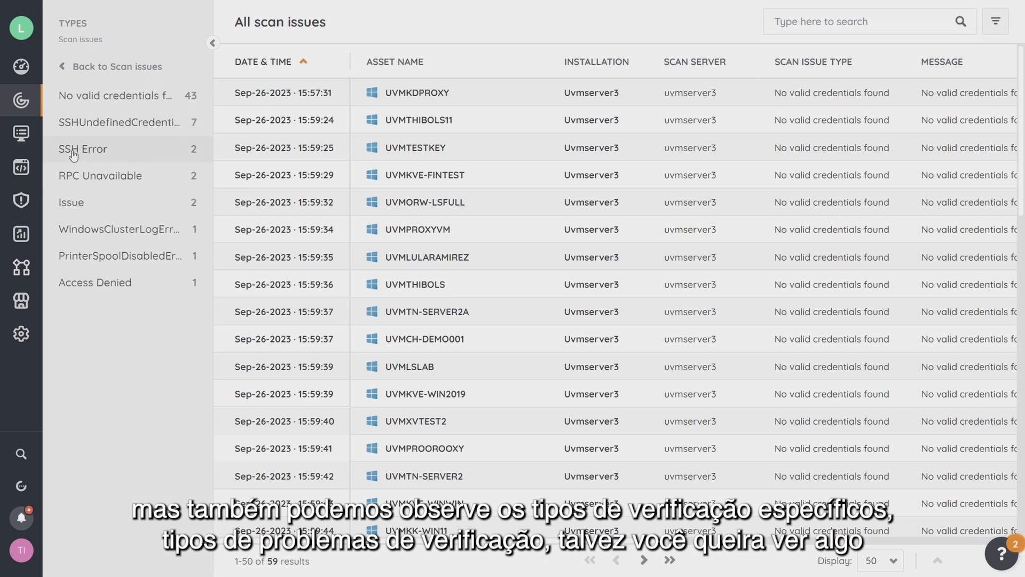
left_click(118, 98)
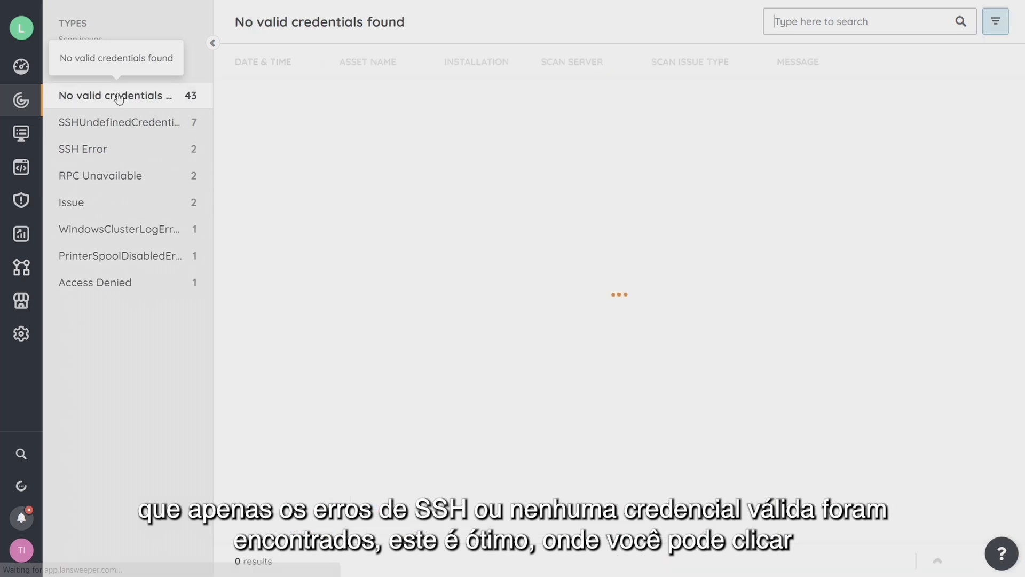
mouse_move(422, 149)
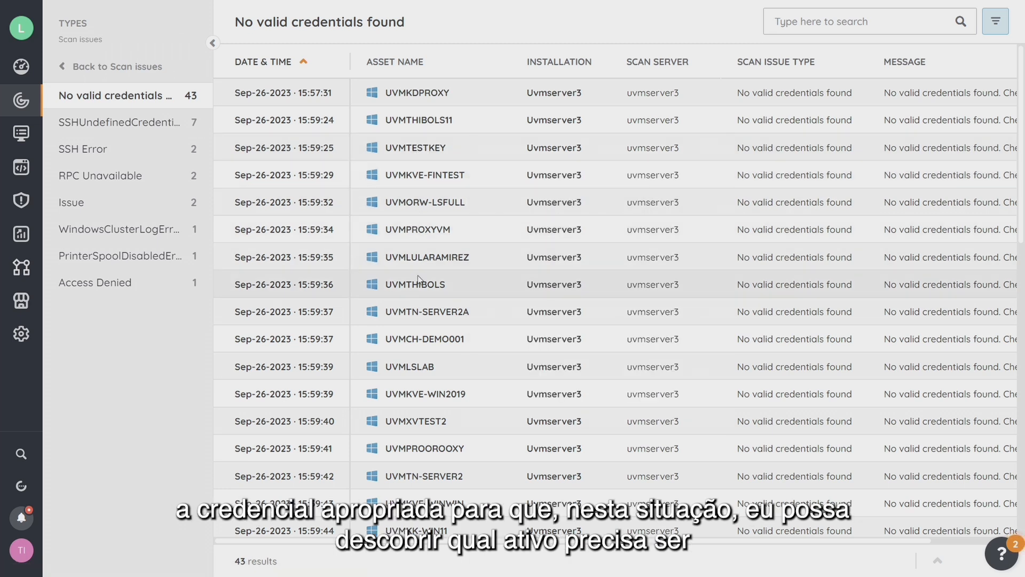
mouse_move(435, 172)
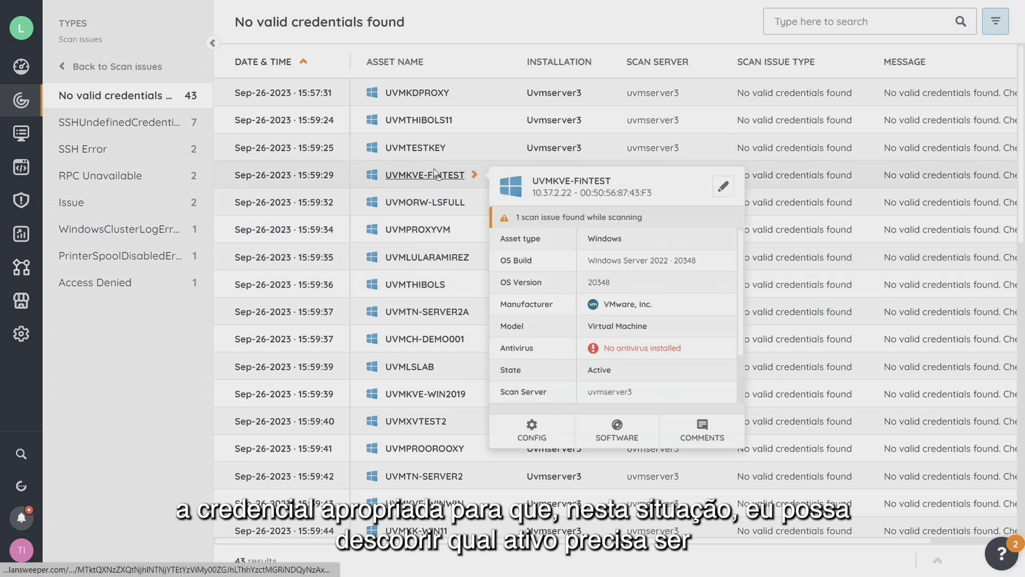
mouse_move(431, 316)
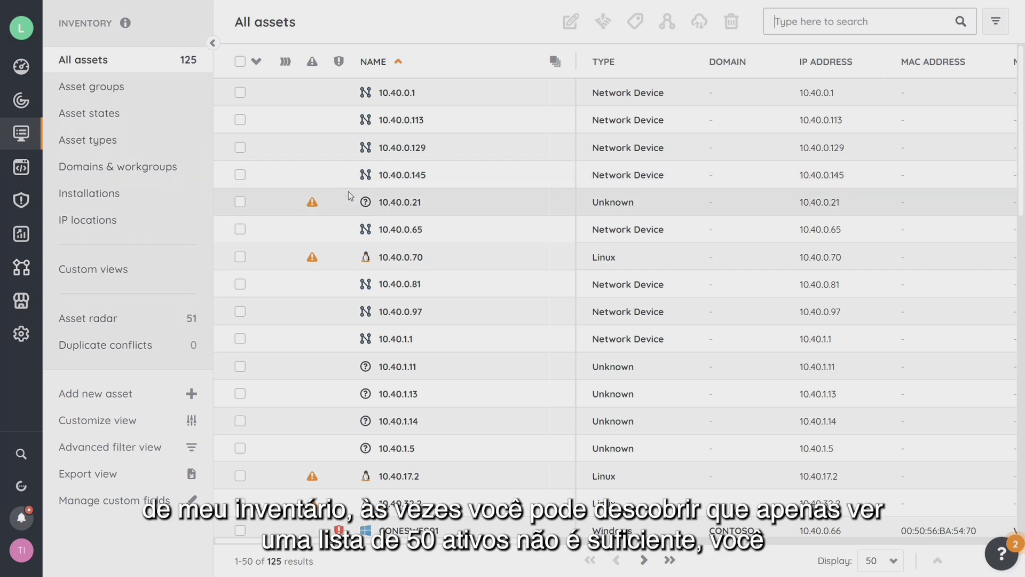
Set the All assets inventory list to display 250 assets per page.
scroll(458, 344, "down", 10)
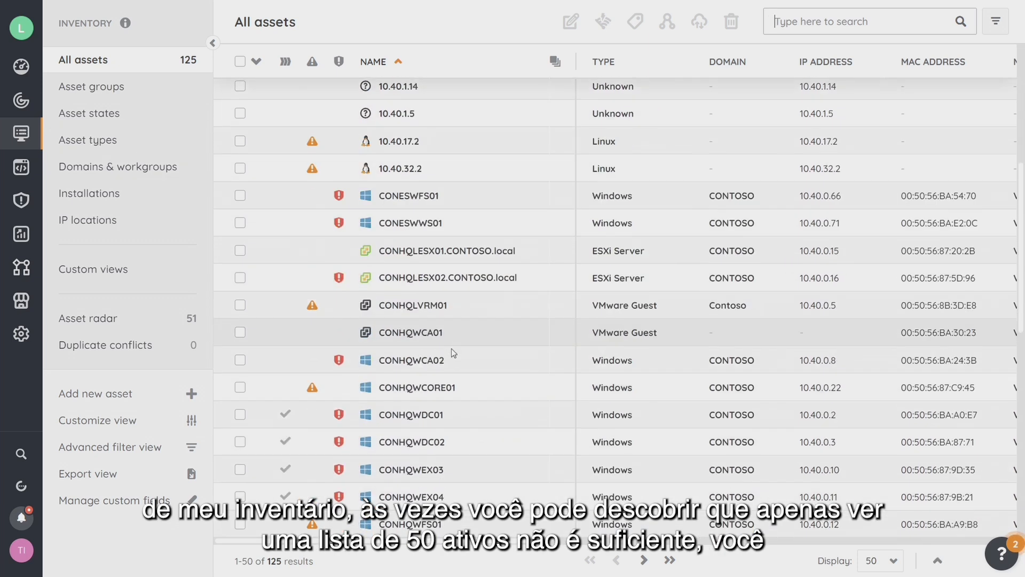
scroll(376, 418, "down", 1)
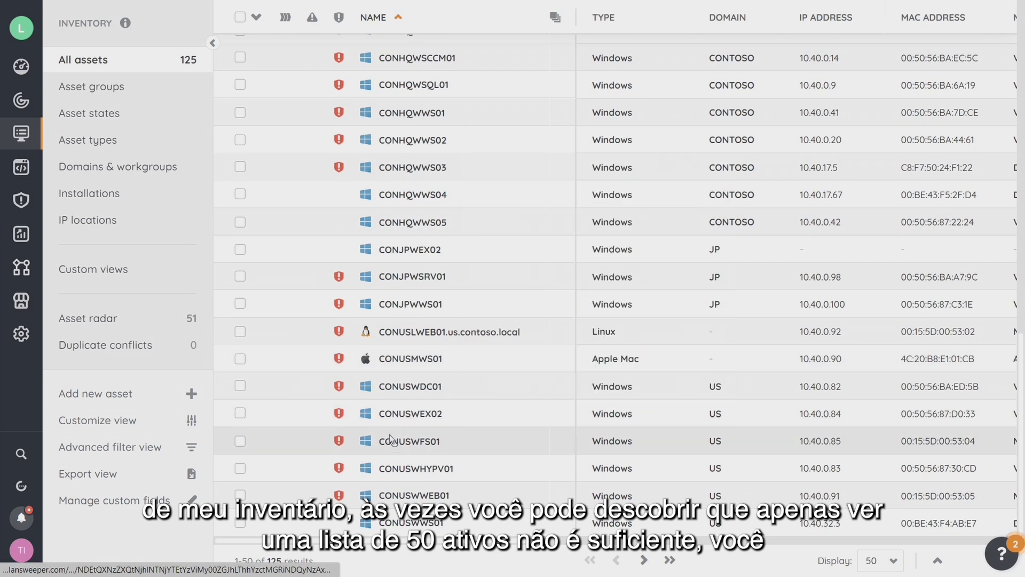
left_click(894, 562)
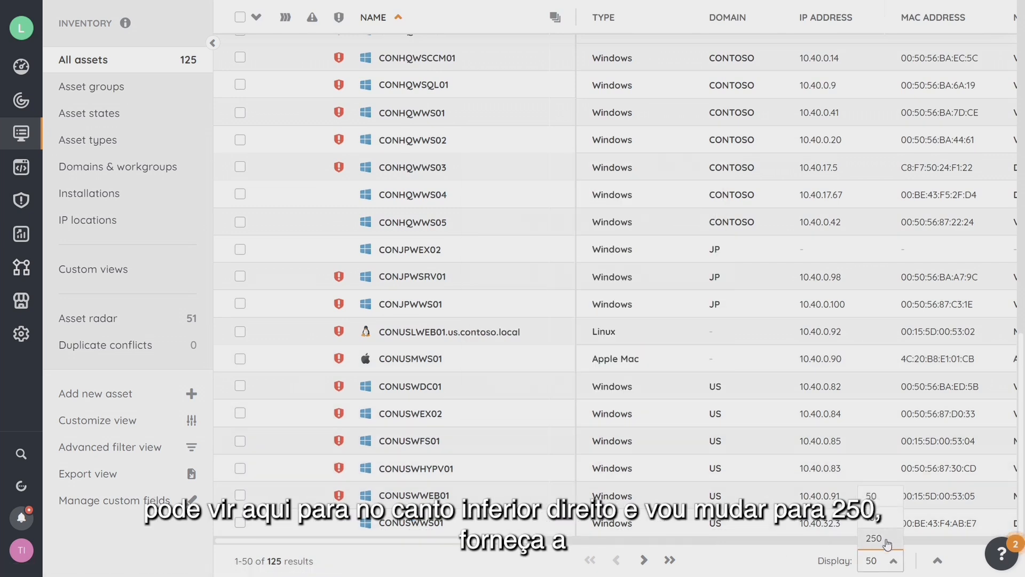
left_click(887, 539)
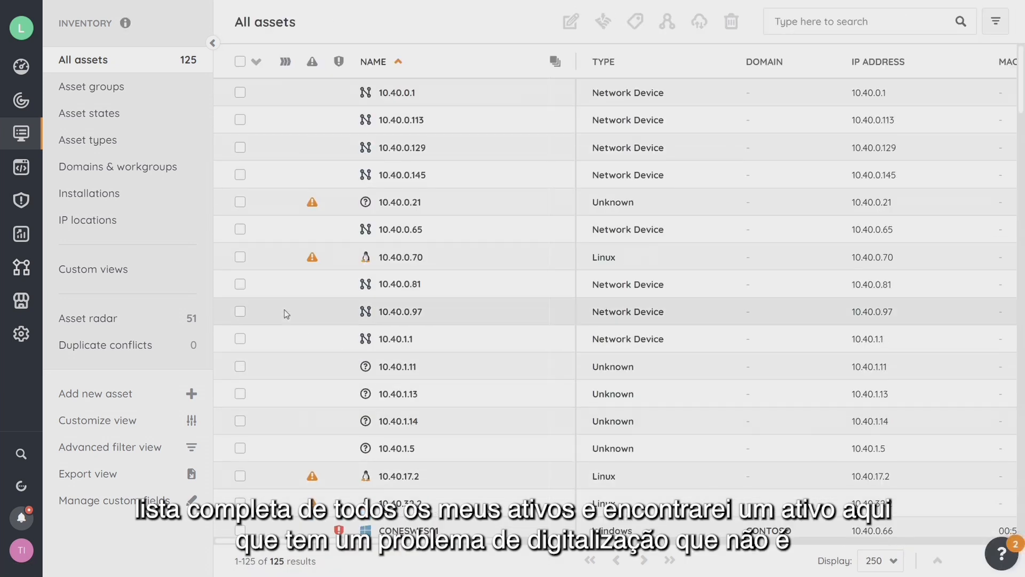
Find CONHQWFS01 in the All assets list and preview its scan-issue warning.
scroll(315, 283, "down", 10)
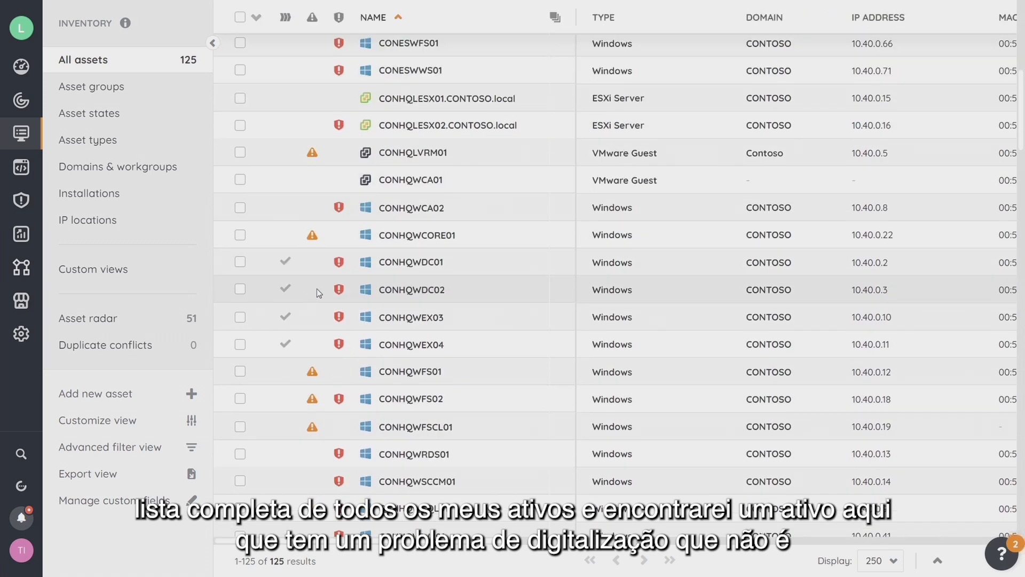
scroll(317, 289, "down", 2)
mouse_move(316, 292)
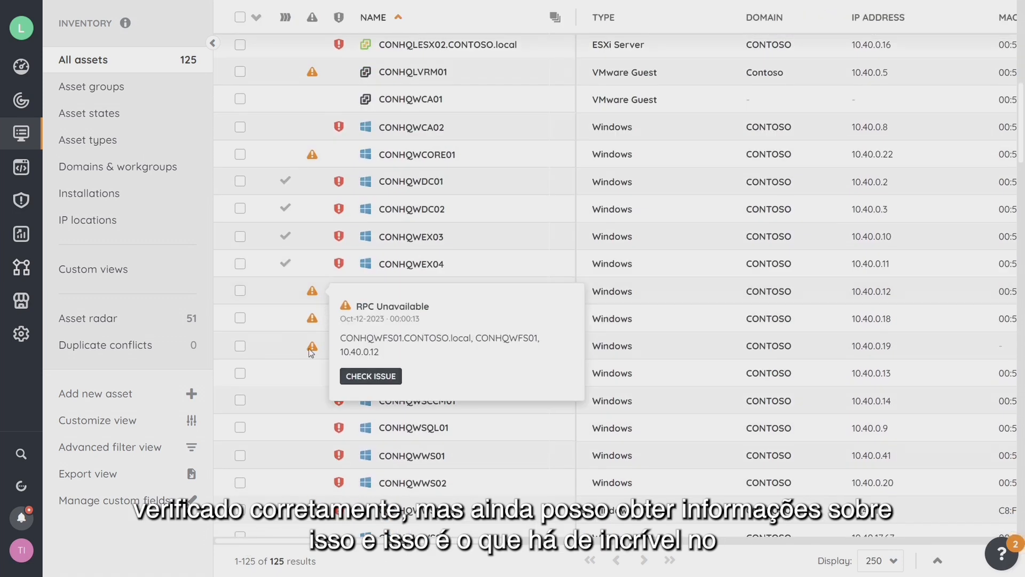
Find the FABRIKAM domain assets in the list, preview FABWHYPV01, and open its asset page.
scroll(319, 331, "down", 5)
scroll(317, 377, "down", 10)
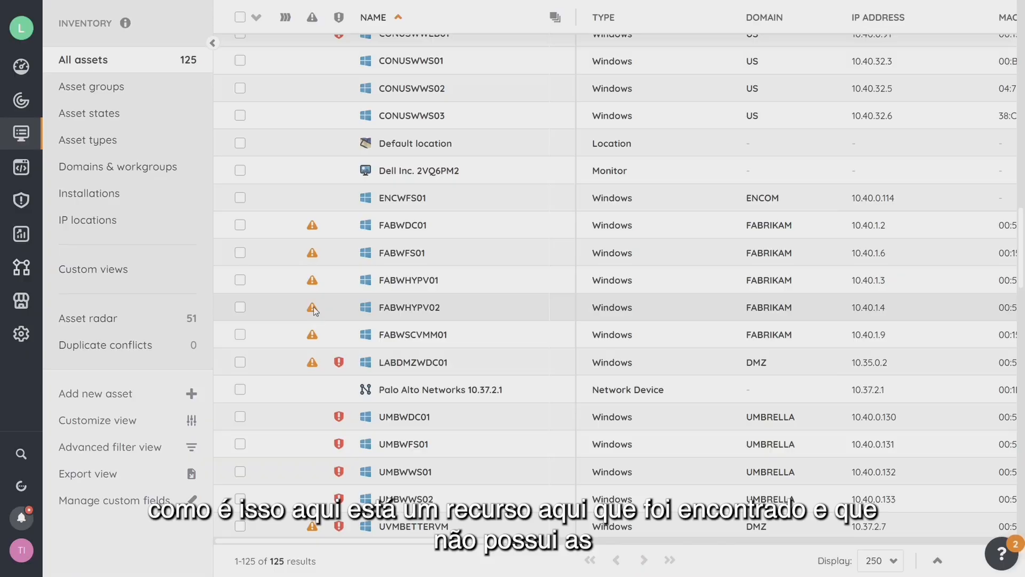
mouse_move(313, 306)
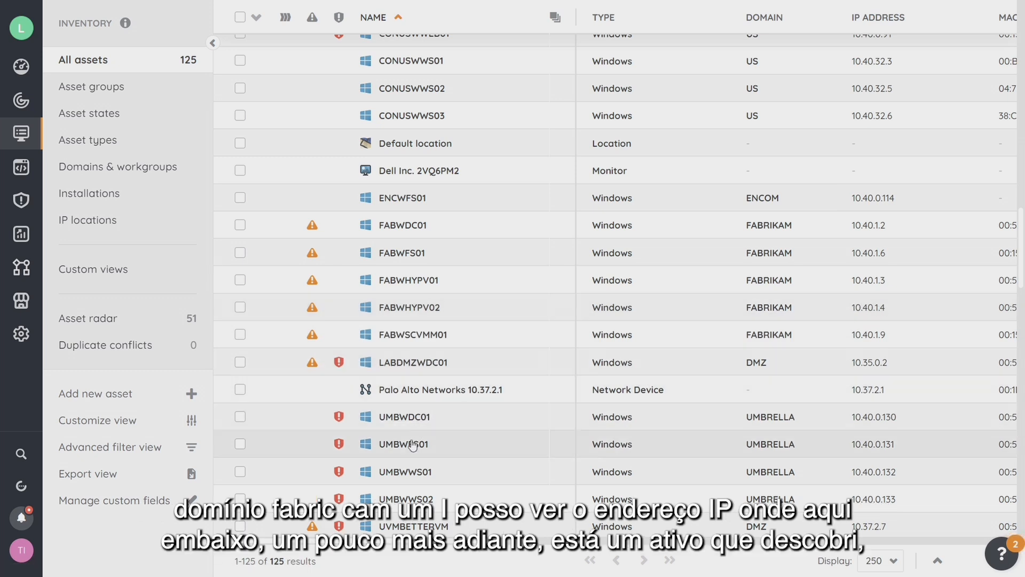
mouse_move(396, 447)
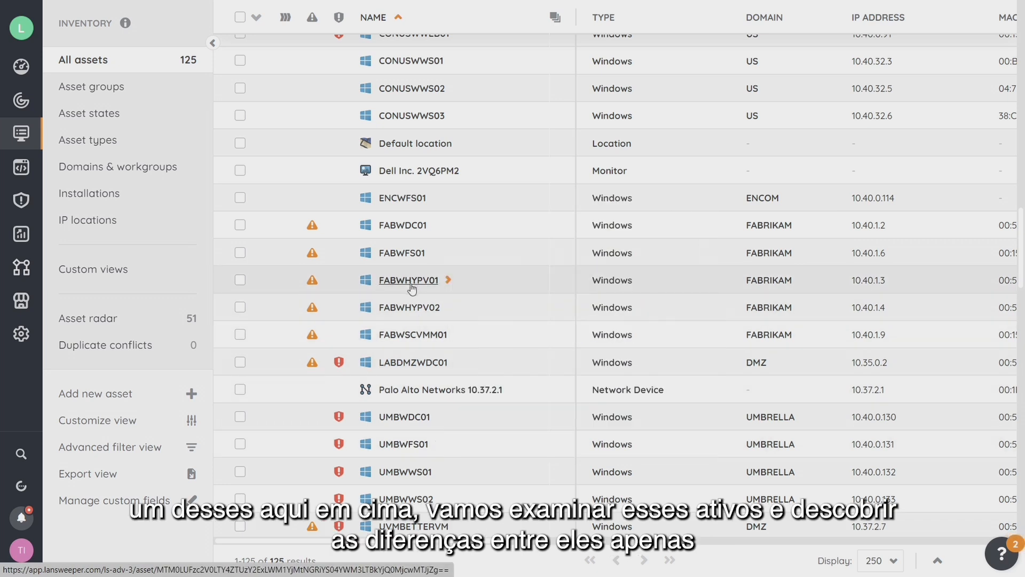
mouse_move(412, 289)
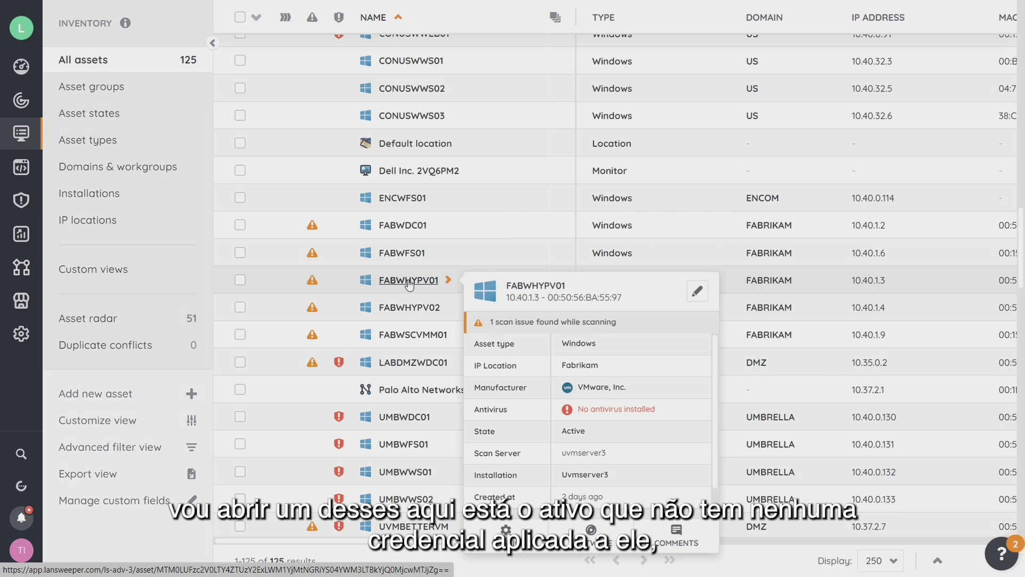
left_click(408, 281)
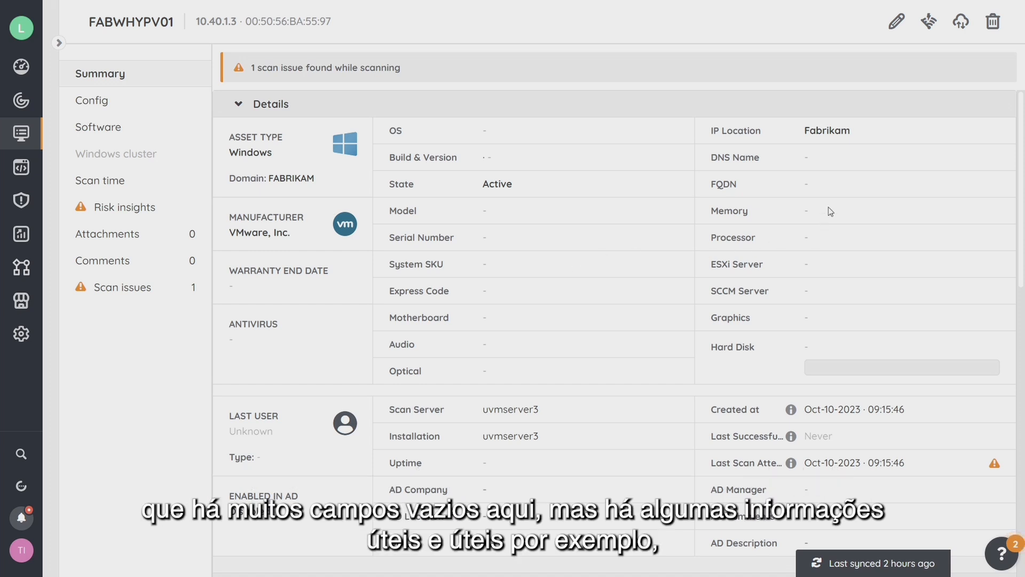
Review the details, network, lifecycle and financial sections in FABWHYPV01's summary.
scroll(671, 306, "down", 3)
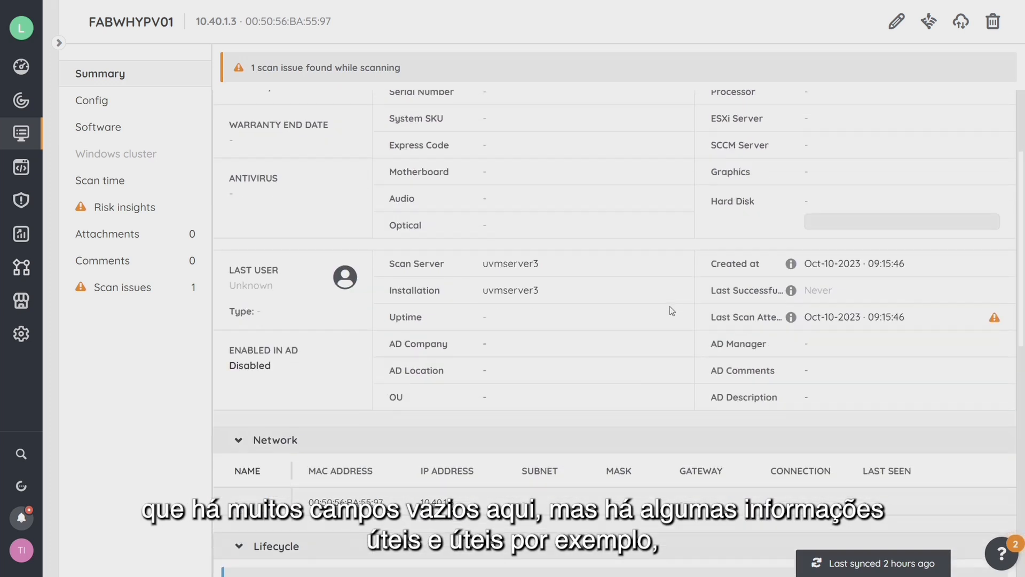
scroll(666, 312, "down", 1)
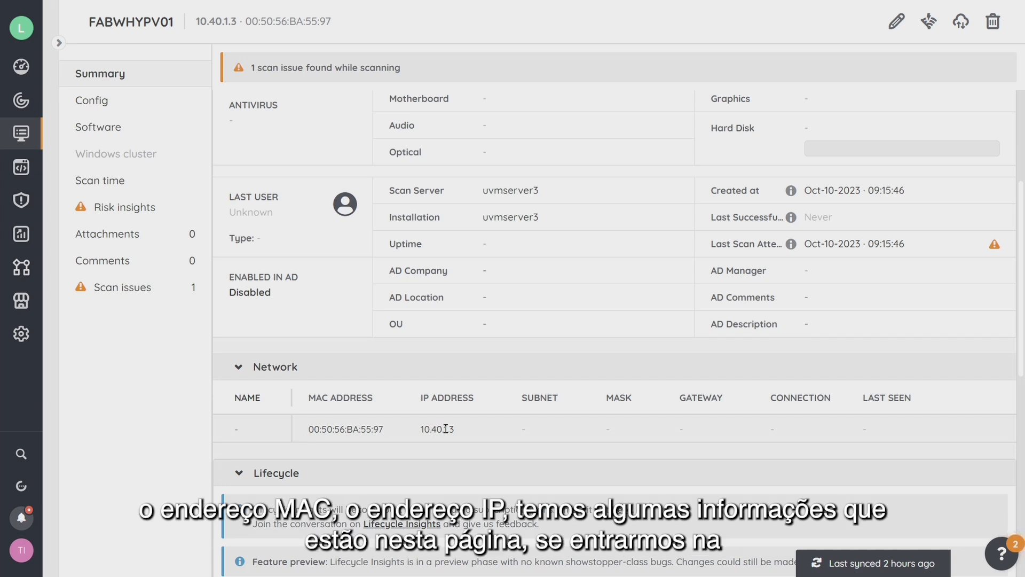
scroll(452, 429, "down", 4)
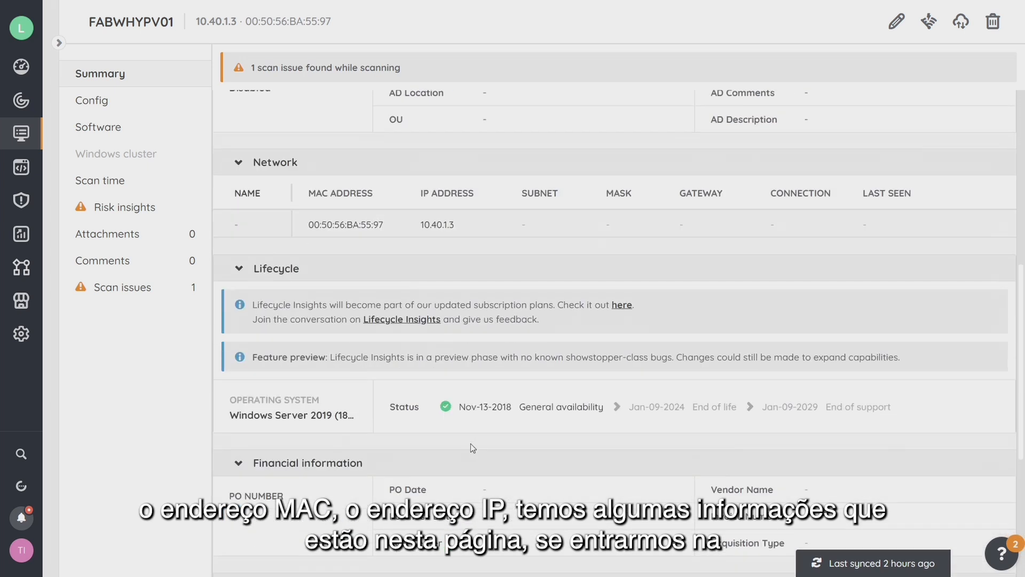
scroll(471, 444, "down", 2)
scroll(470, 439, "up", 7)
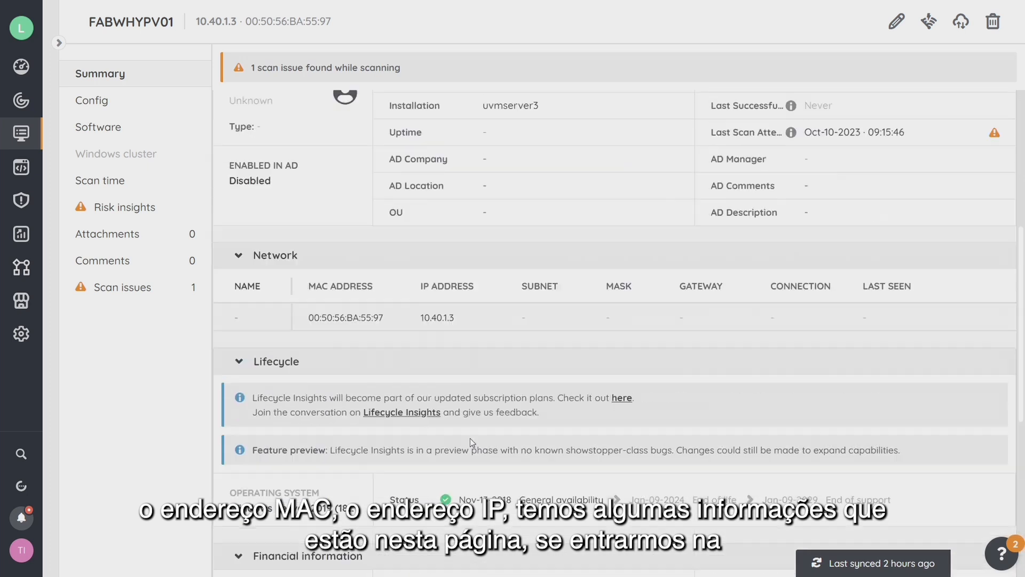
Check FABWHYPV01's Windows and hardware configuration data, plus its installed software and features.
left_click(93, 99)
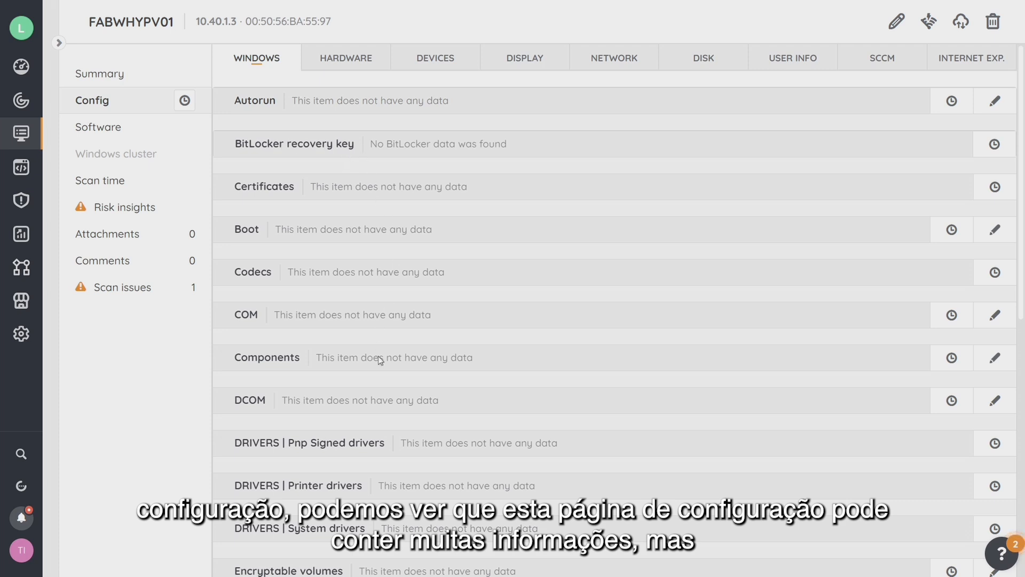
scroll(417, 422, "down", 2)
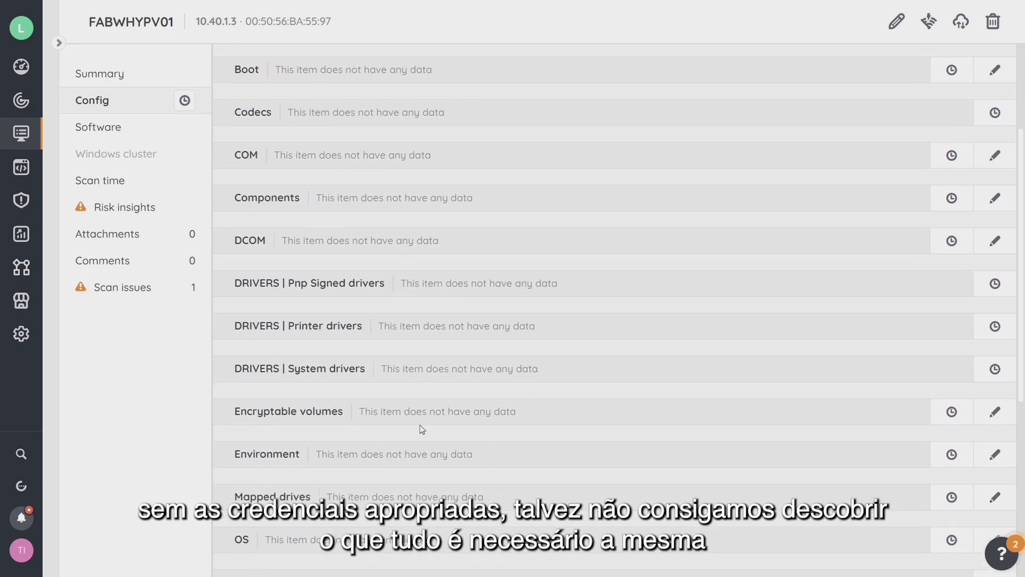
scroll(420, 424, "up", 3)
left_click(365, 65)
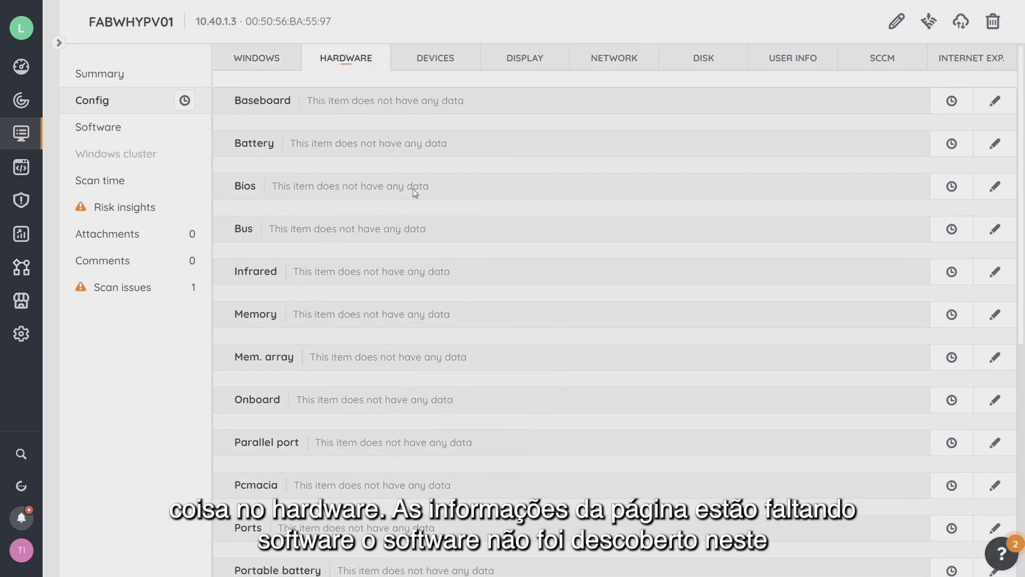
left_click(110, 129)
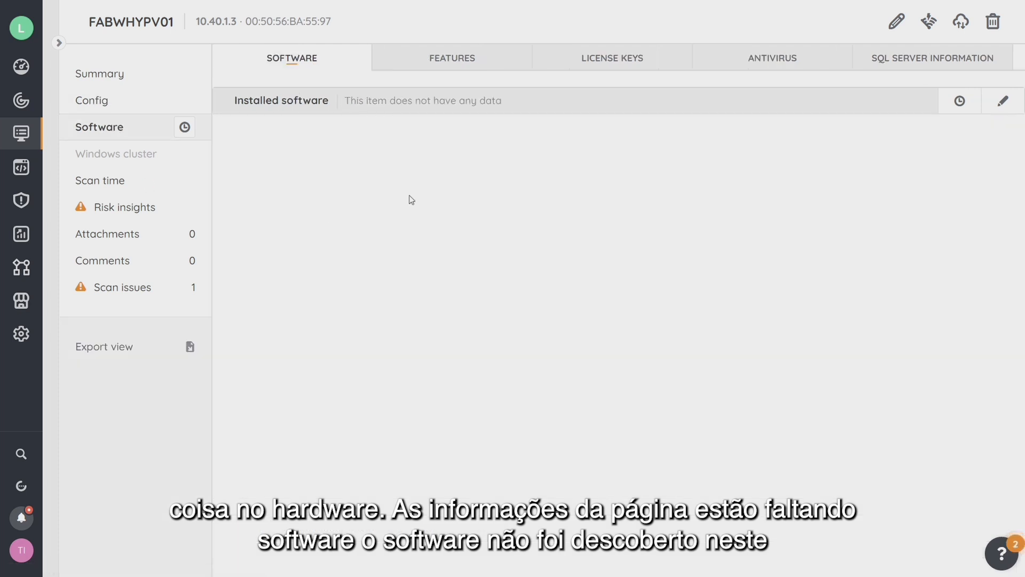
left_click(463, 61)
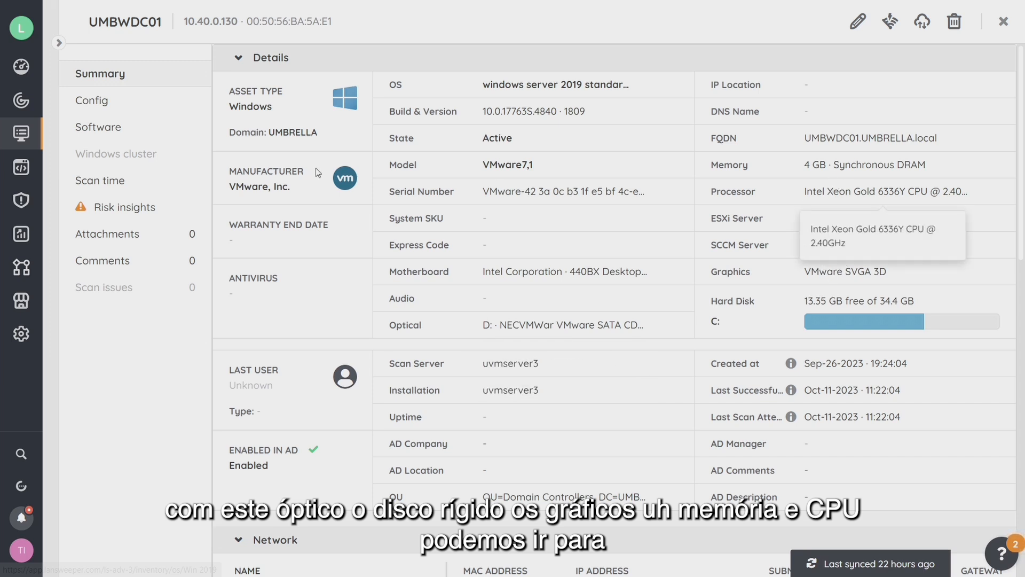
Review UMBWDC01's Windows configuration, including autorun entries, signed drivers, printer drivers and OS details.
left_click(112, 101)
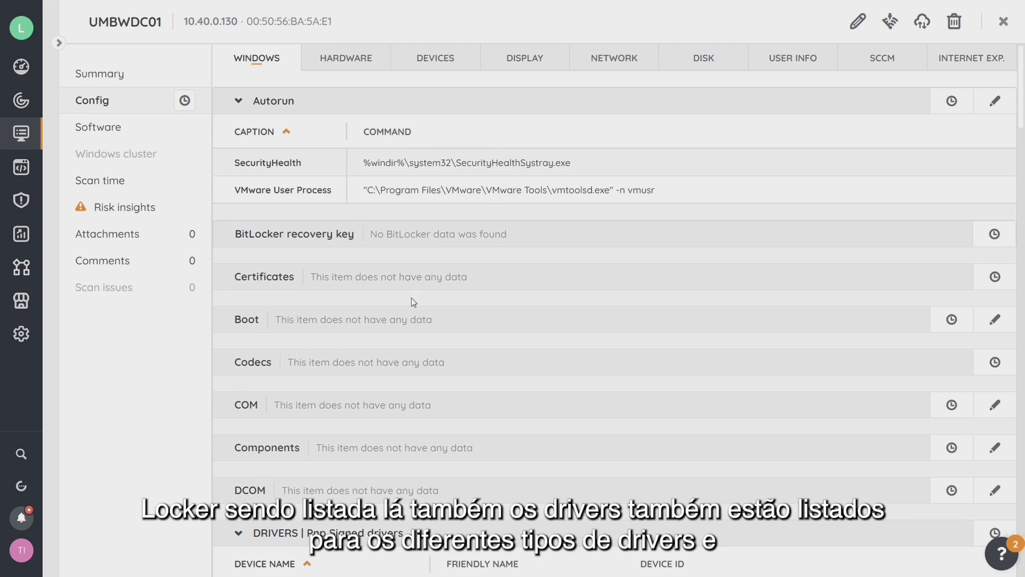
scroll(412, 310, "down", 7)
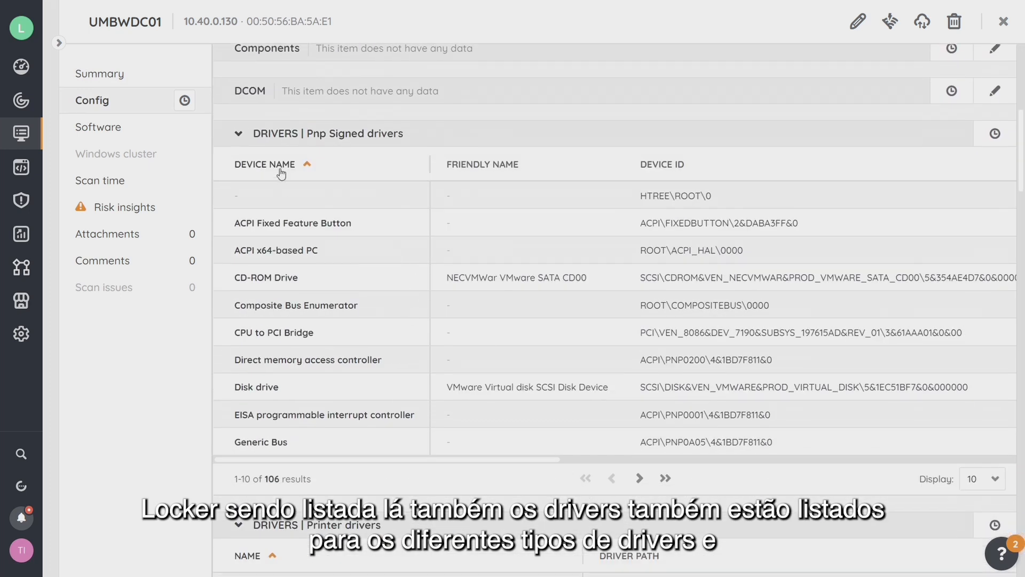
scroll(447, 229, "down", 4)
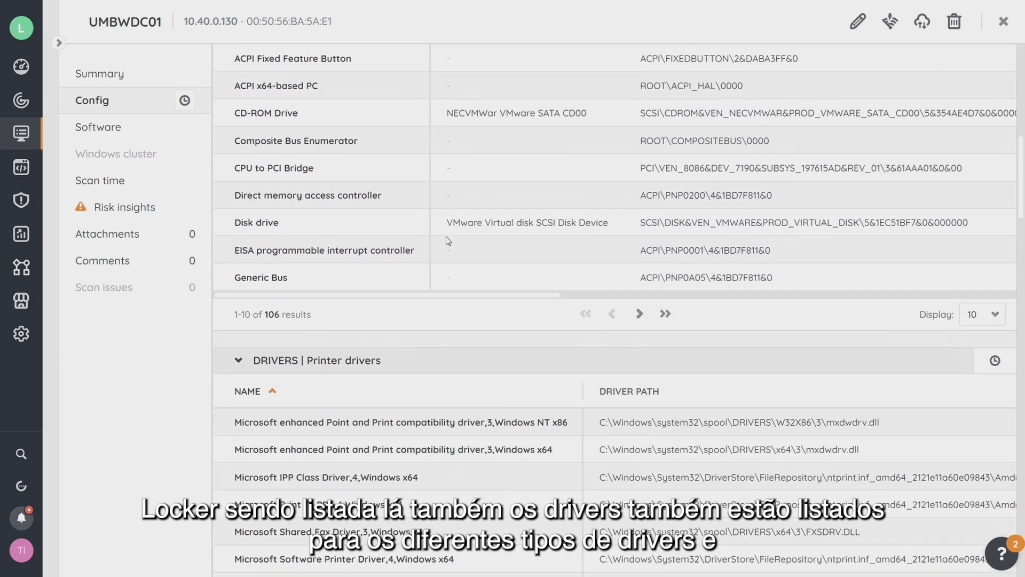
scroll(466, 277, "down", 4)
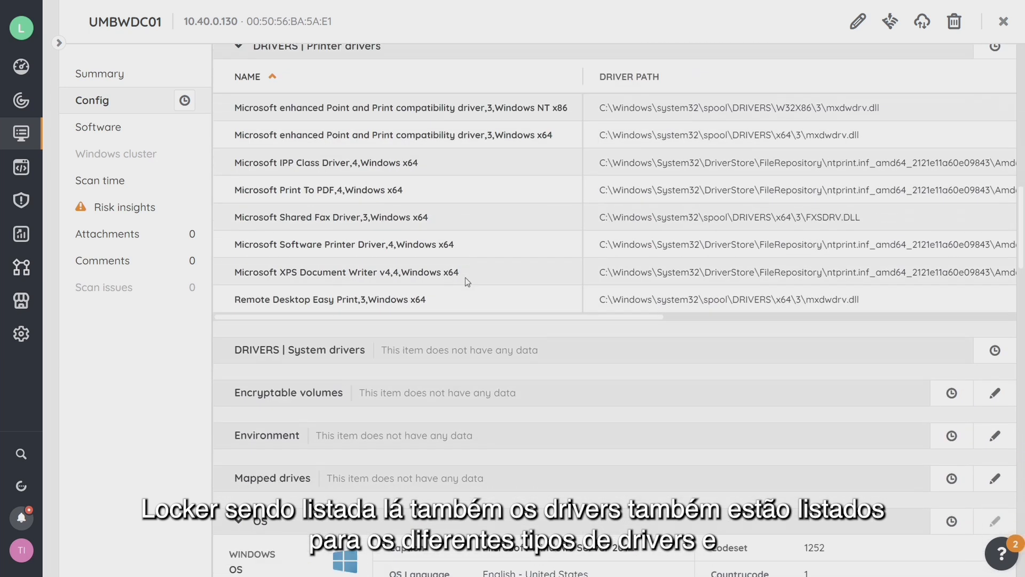
scroll(476, 280, "down", 2)
scroll(477, 283, "down", 5)
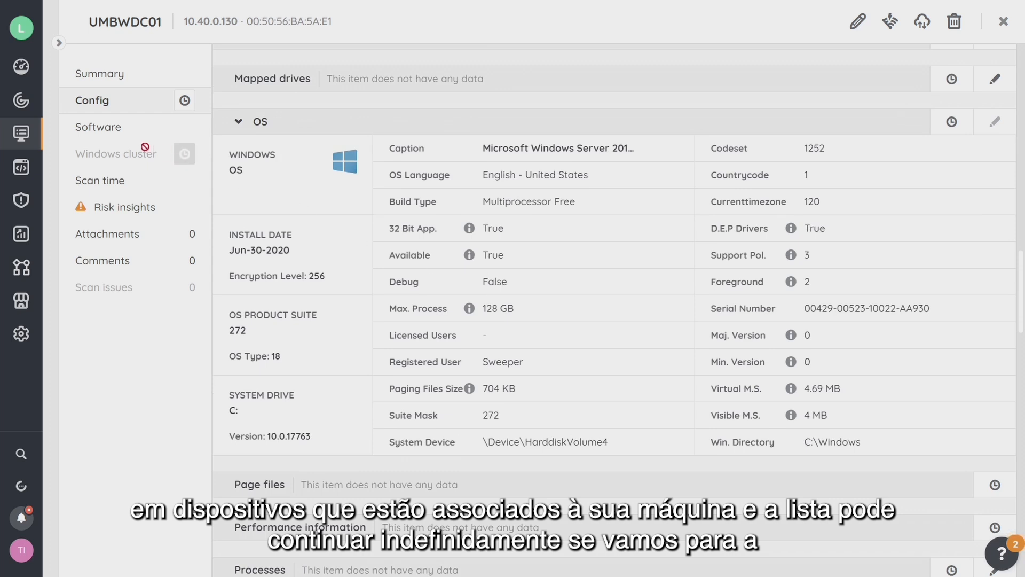
Check UMBWDC01's installed software, features and SQL Server information, and return to its summary.
left_click(106, 134)
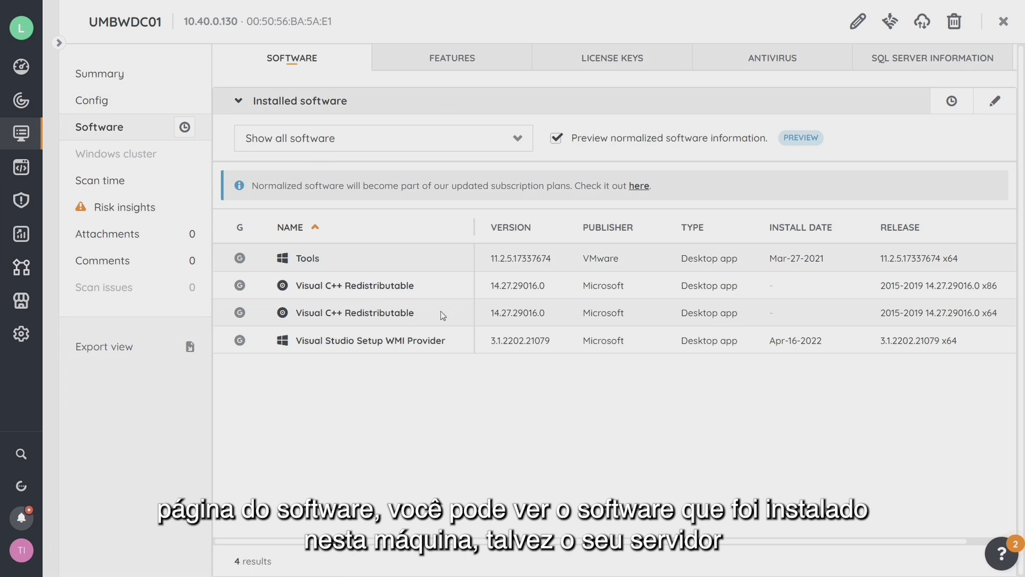
left_click(446, 68)
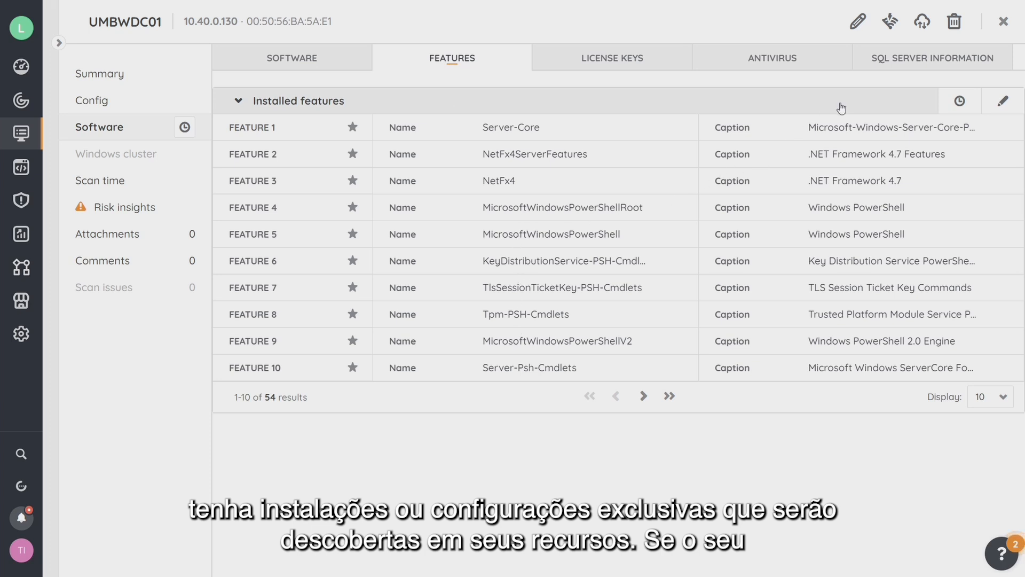
left_click(901, 64)
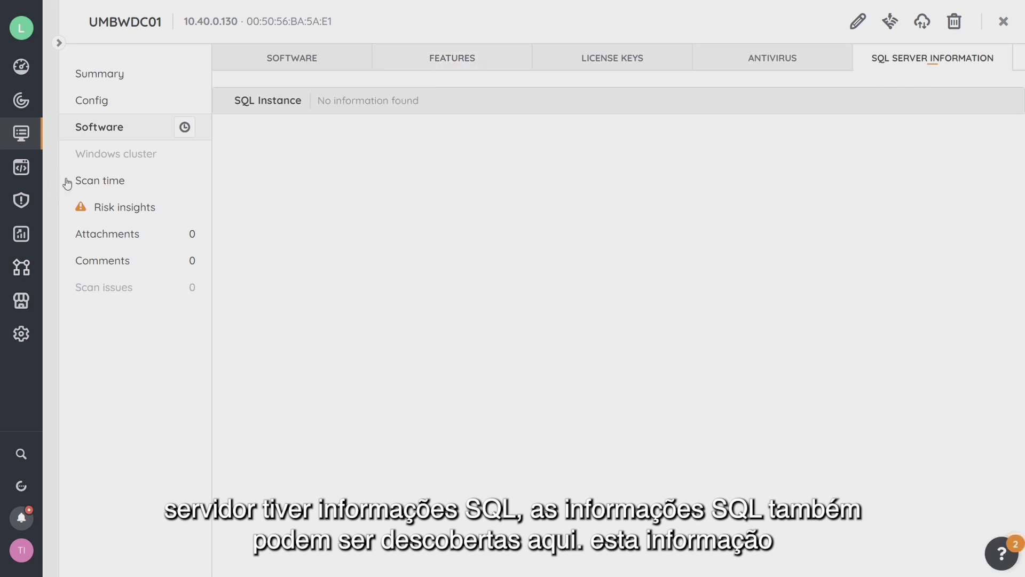
left_click(117, 79)
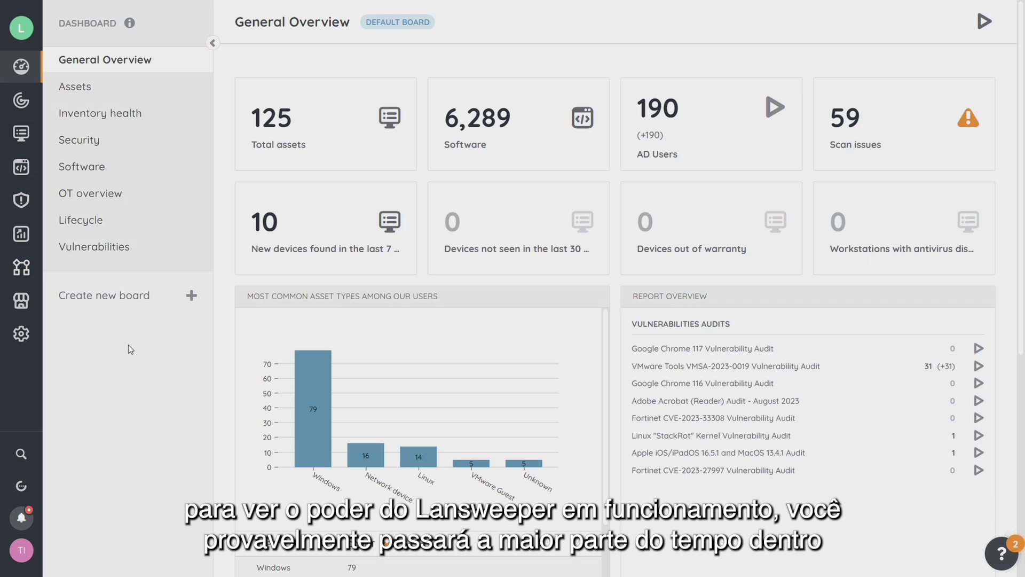
Open the reports library and show only the security reports on vulnerabilities.
left_click(28, 243)
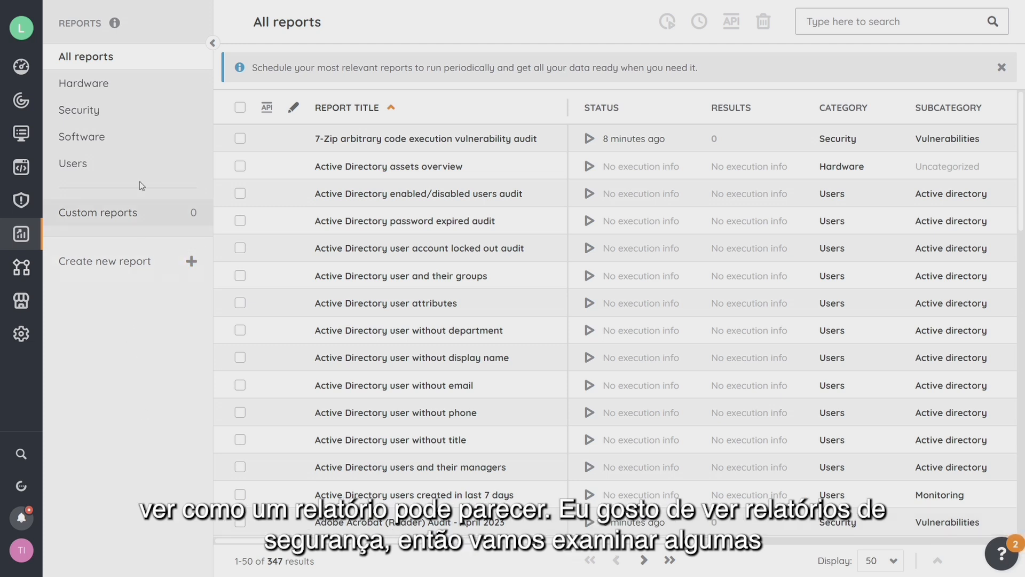
left_click(114, 110)
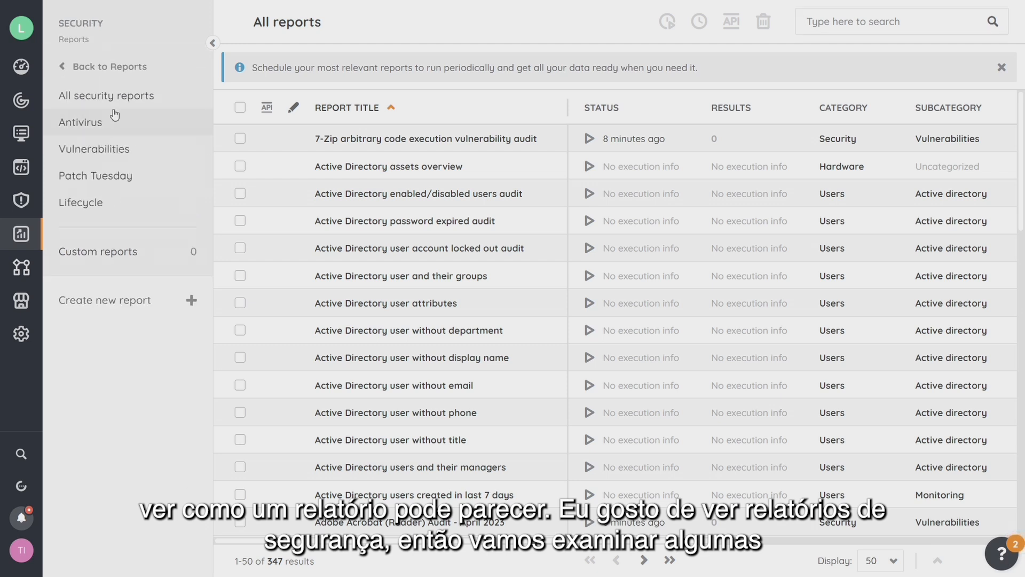
left_click(110, 154)
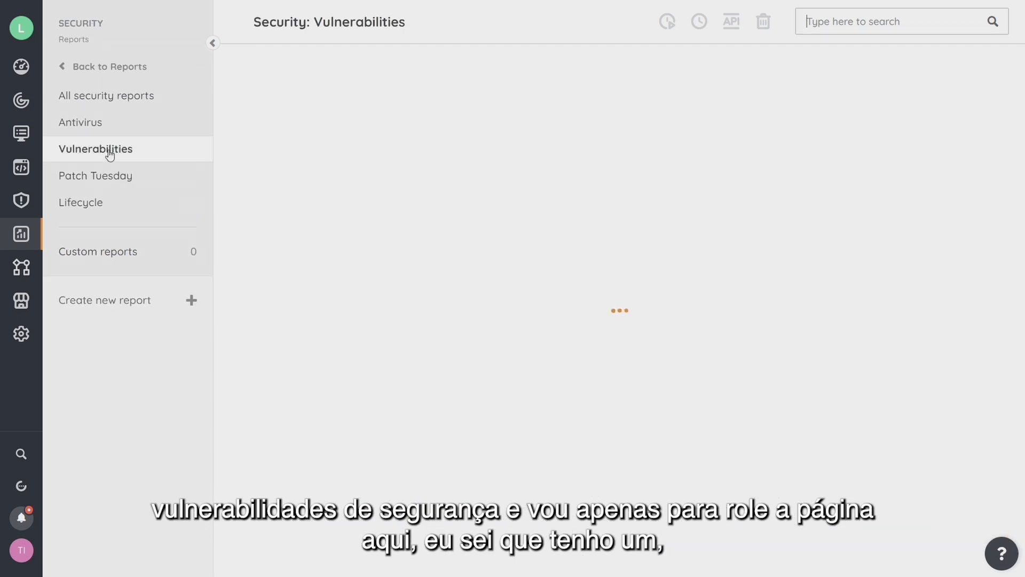
Find the OpenSSL vulnerabilities report in the list, preview its description, and open it.
scroll(470, 270, "down", 10)
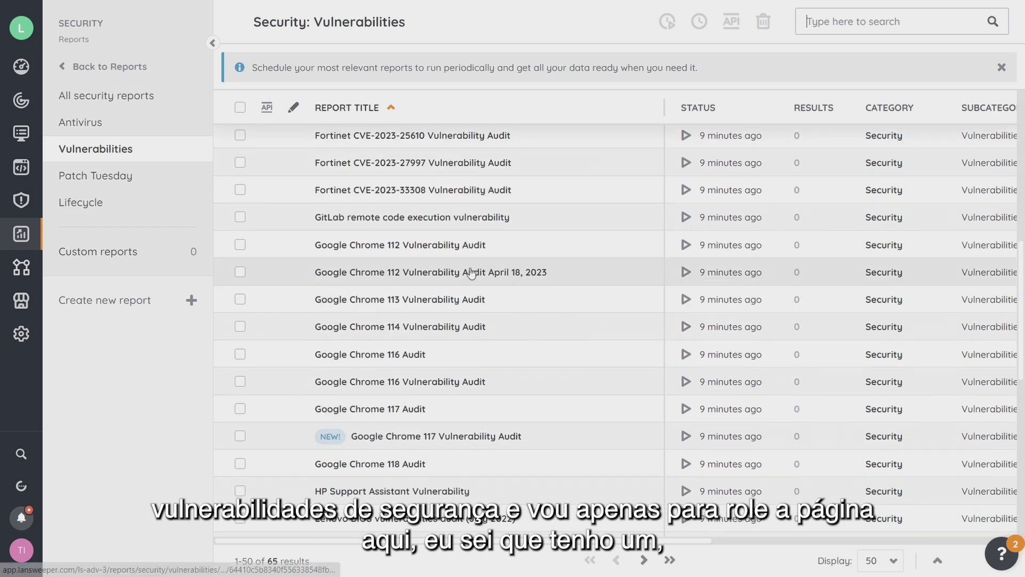
scroll(470, 271, "down", 10)
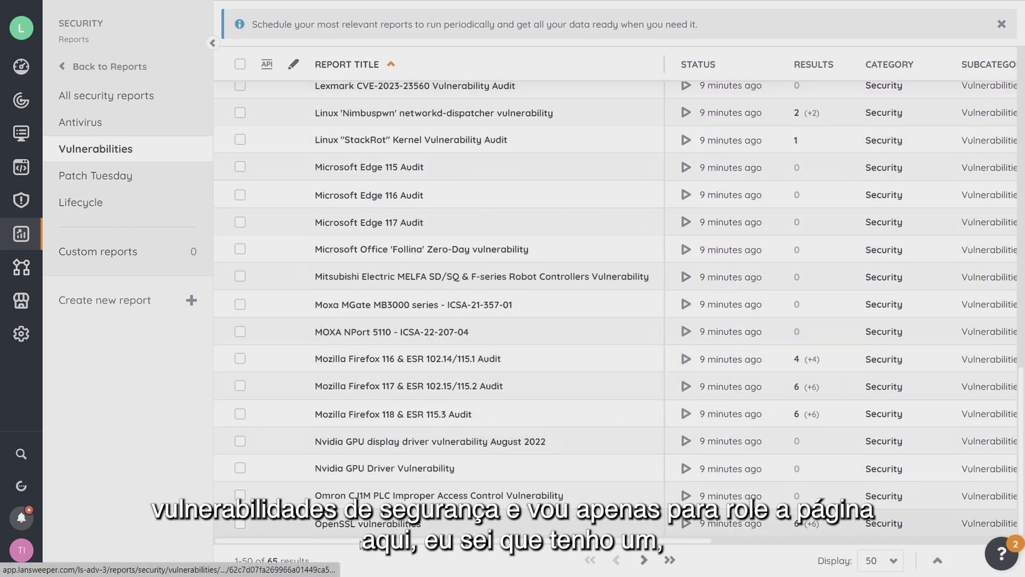
mouse_move(376, 531)
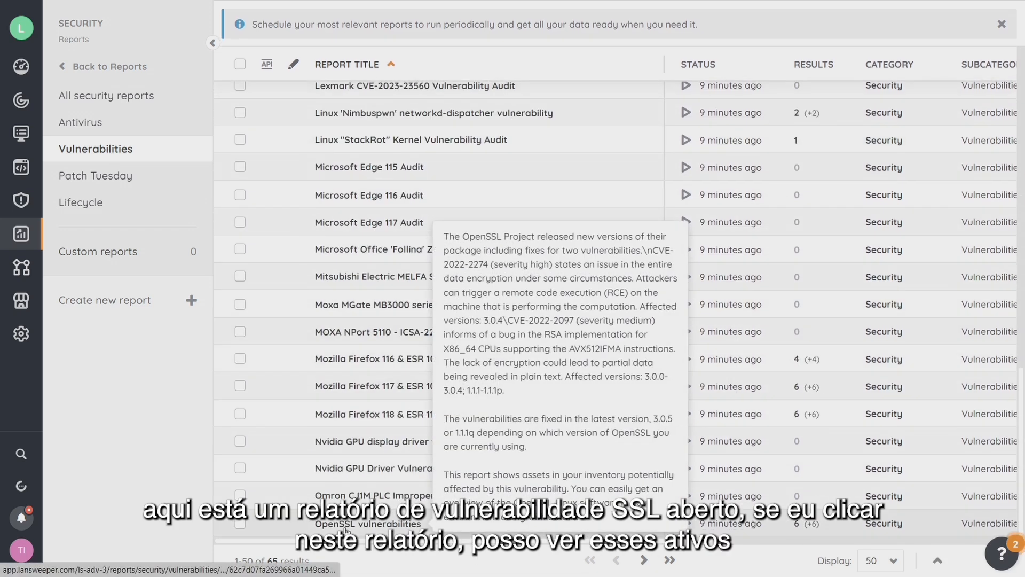
left_click(376, 529)
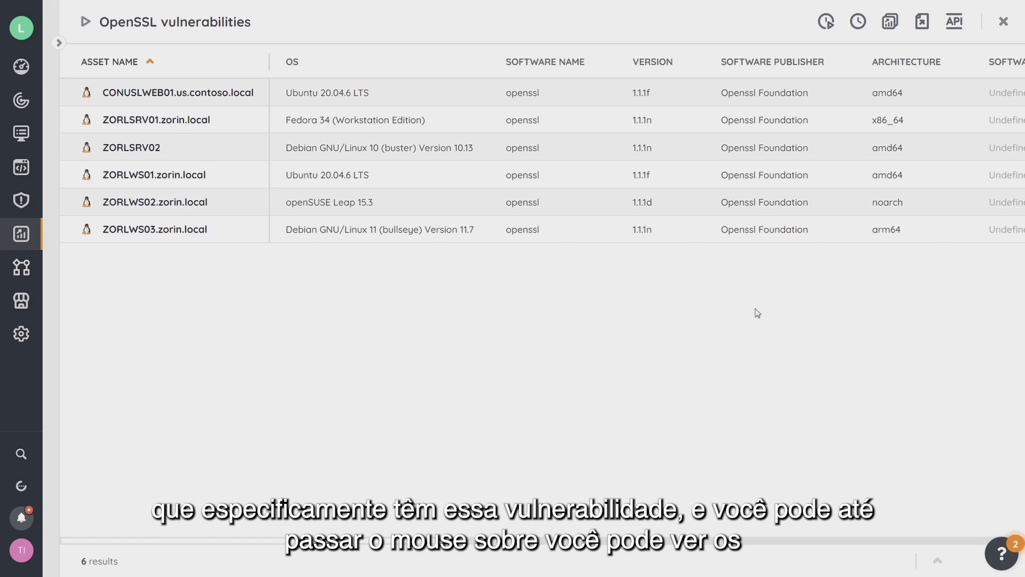
Preview the affected asset ZORLWS03.zorin.local, then open ZORLSRV02 and show its risk insights.
mouse_move(139, 231)
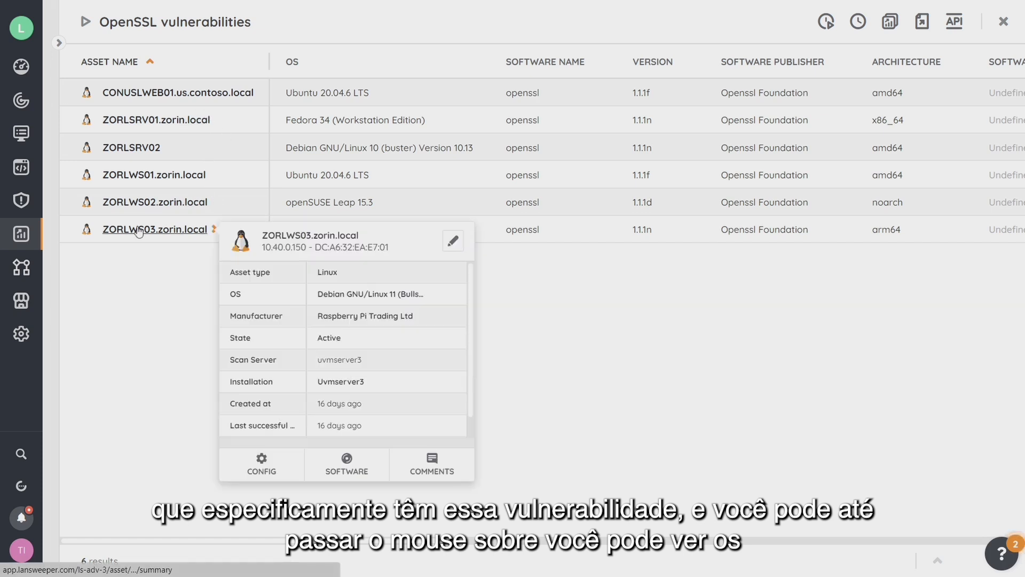
left_click(137, 153)
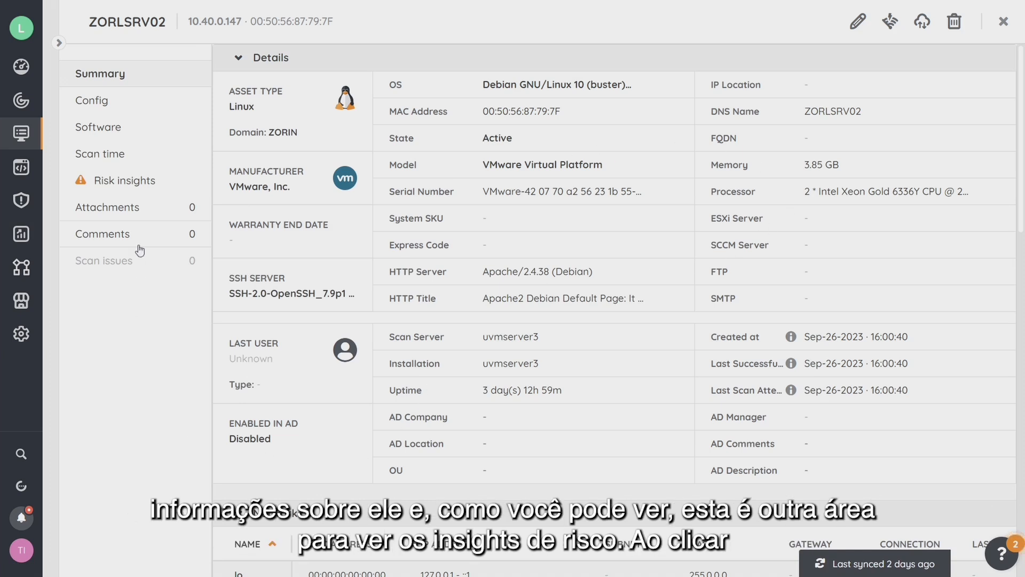
left_click(114, 183)
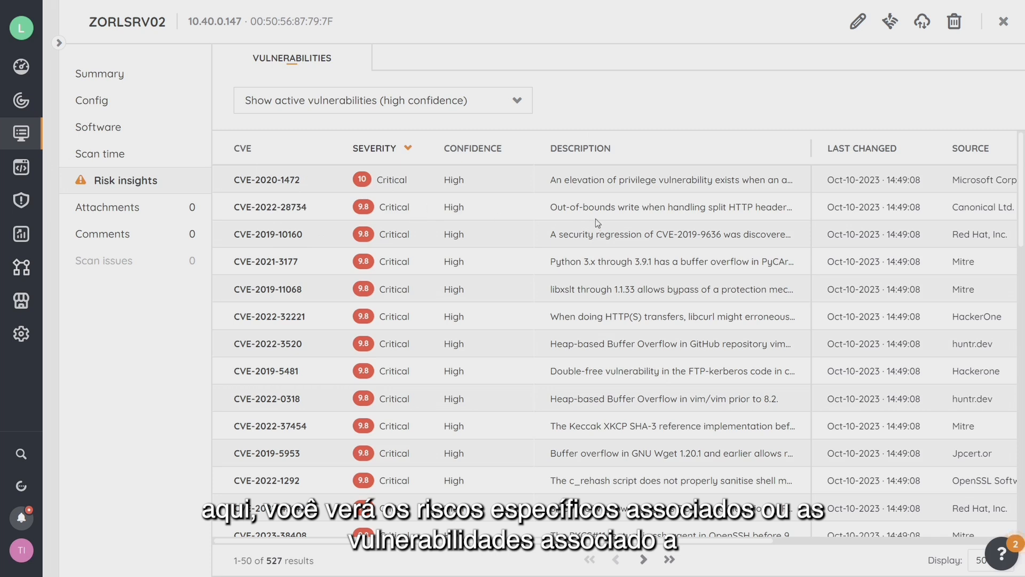
Review ZORLSRV02's active high-confidence vulnerabilities, checking the severity, confidence and description of individual CVEs.
scroll(493, 283, "down", 6)
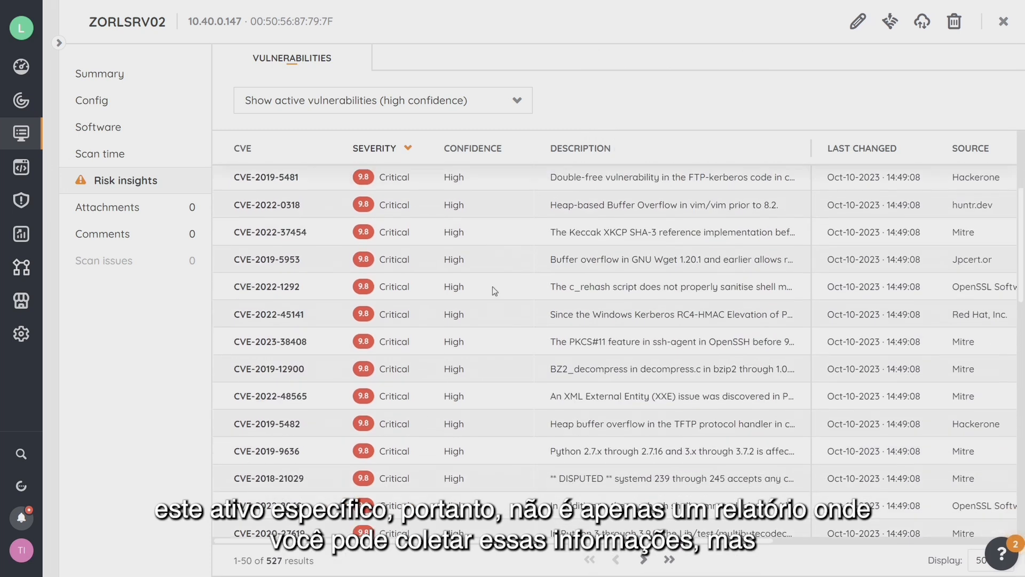
scroll(472, 358, "up", 6)
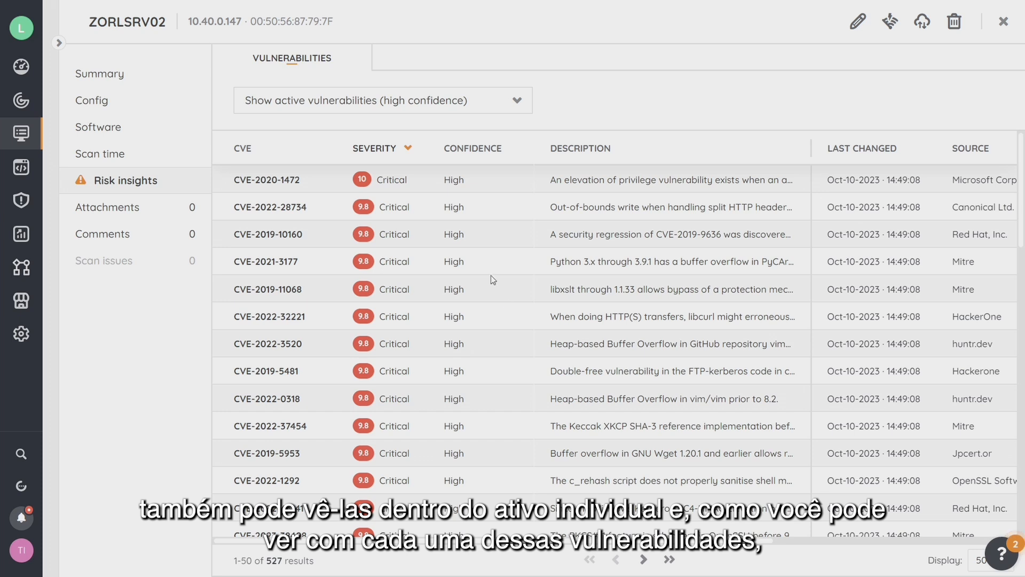
scroll(427, 277, "down", 4)
scroll(405, 278, "up", 4)
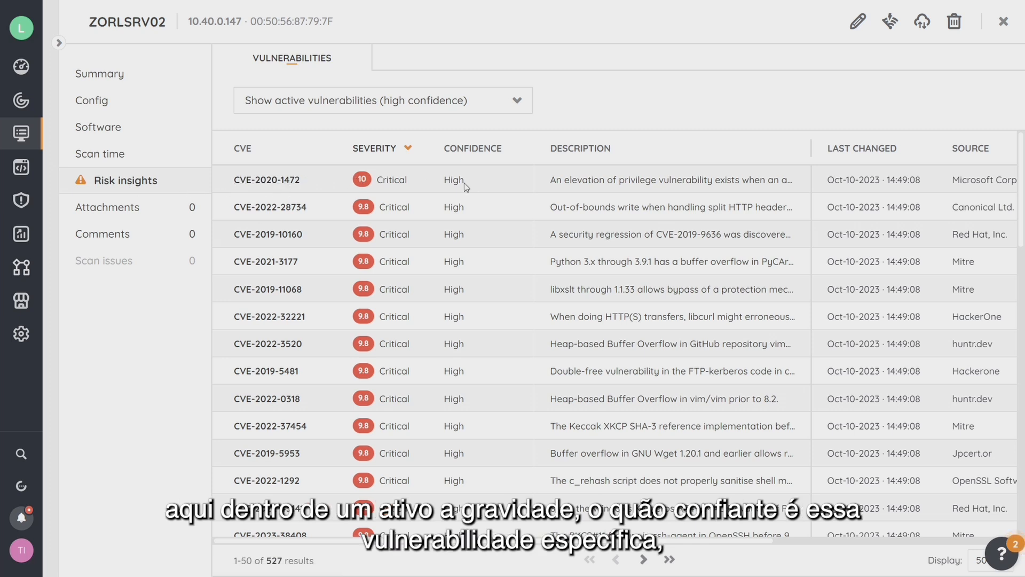
double_click(447, 183)
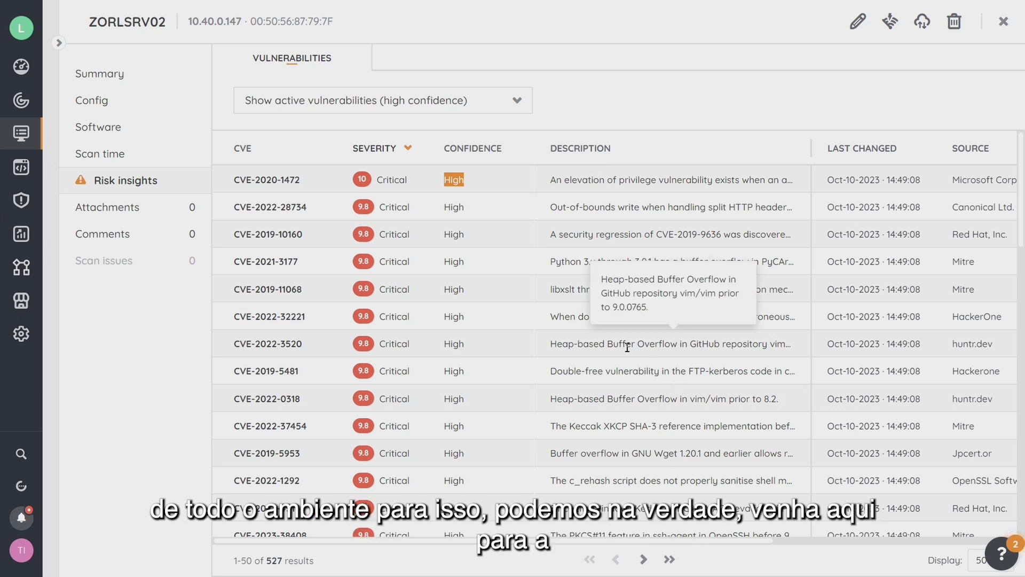
left_click(137, 374)
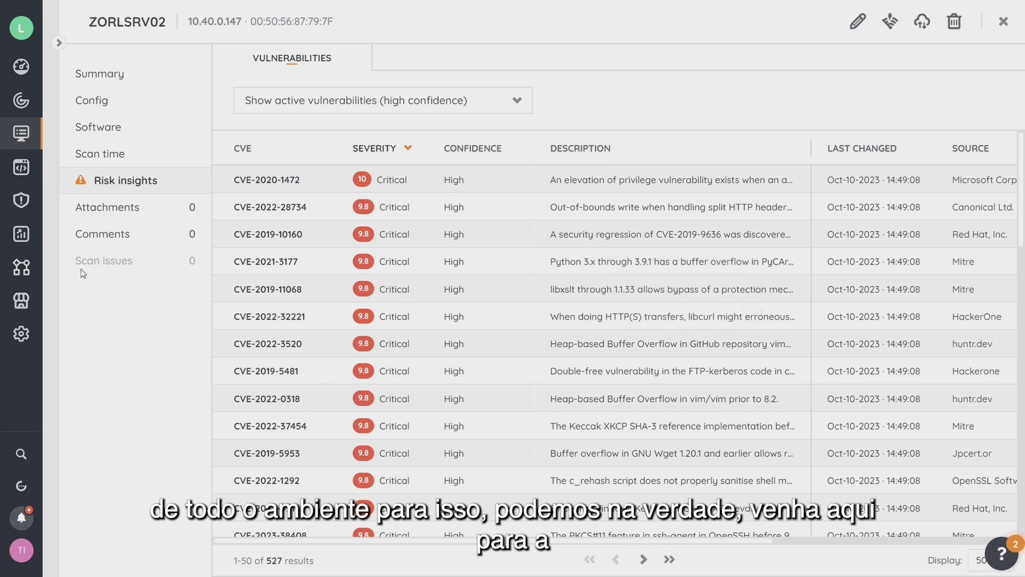
Open the environment-wide risk insights and look through the active vulnerabilities by risk score, affected assets and attack vector.
left_click(19, 209)
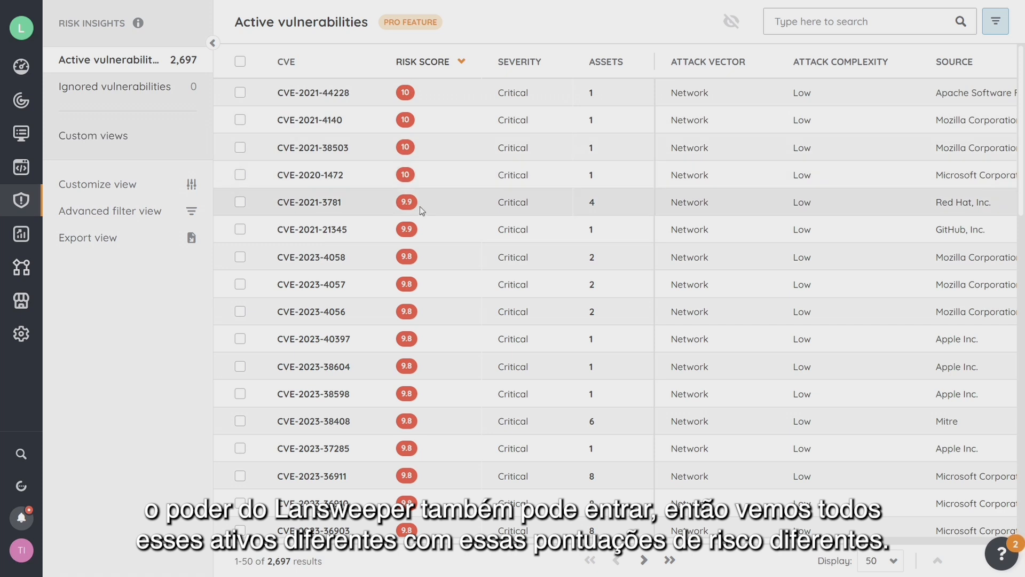
scroll(425, 409, "down", 8)
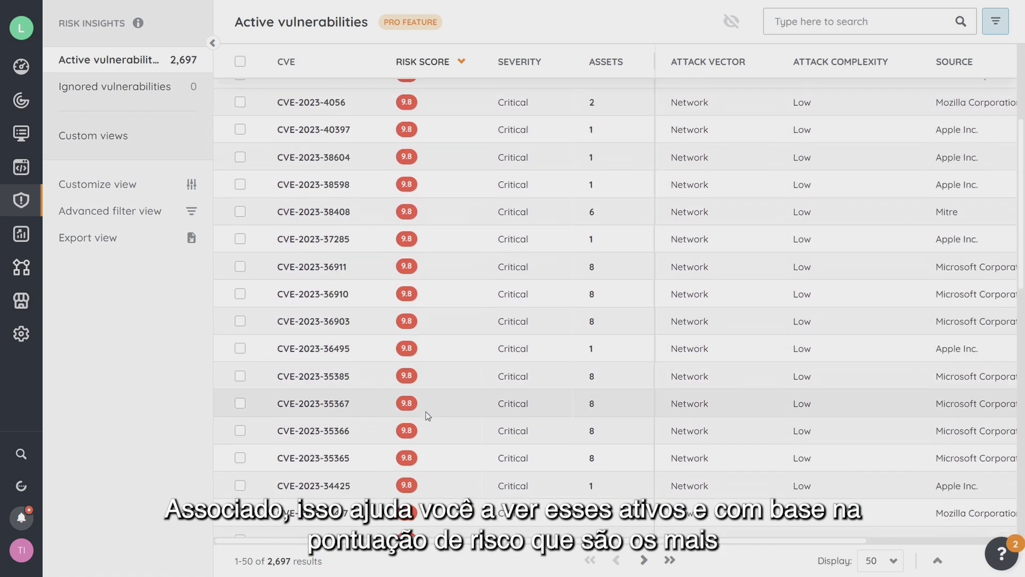
scroll(421, 416, "down", 1)
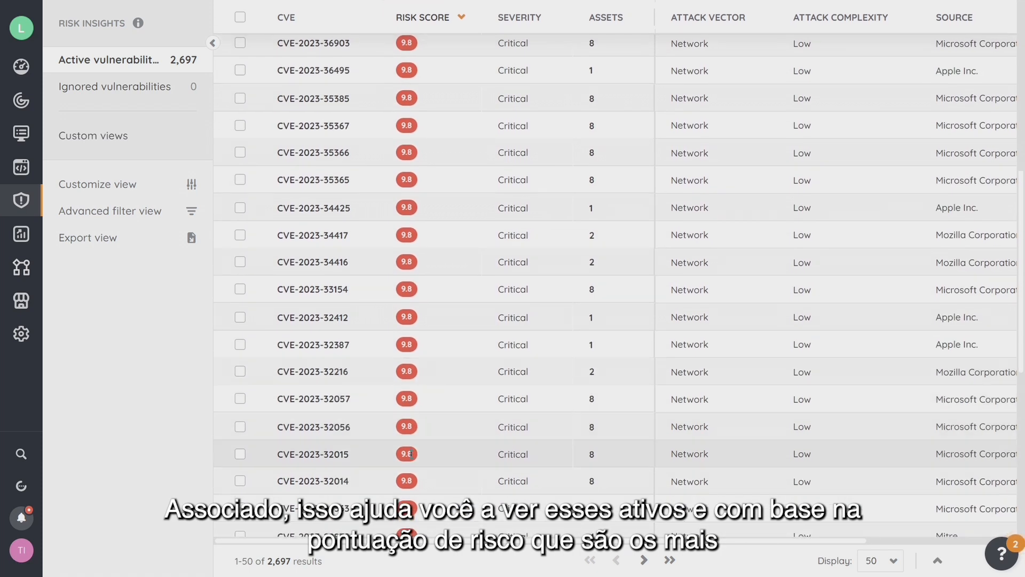
scroll(425, 451, "up", 5)
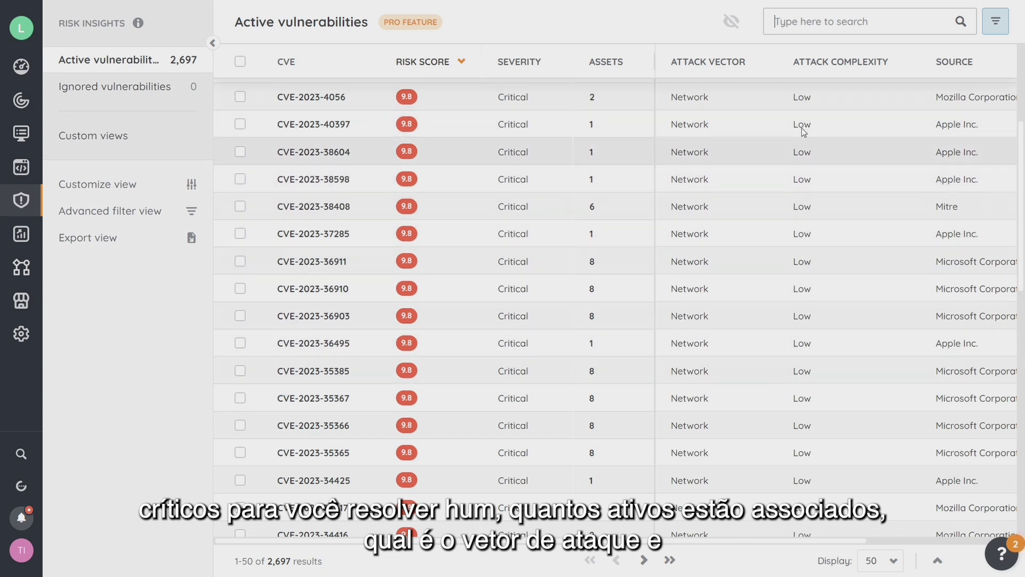
scroll(296, 269, "up", 4)
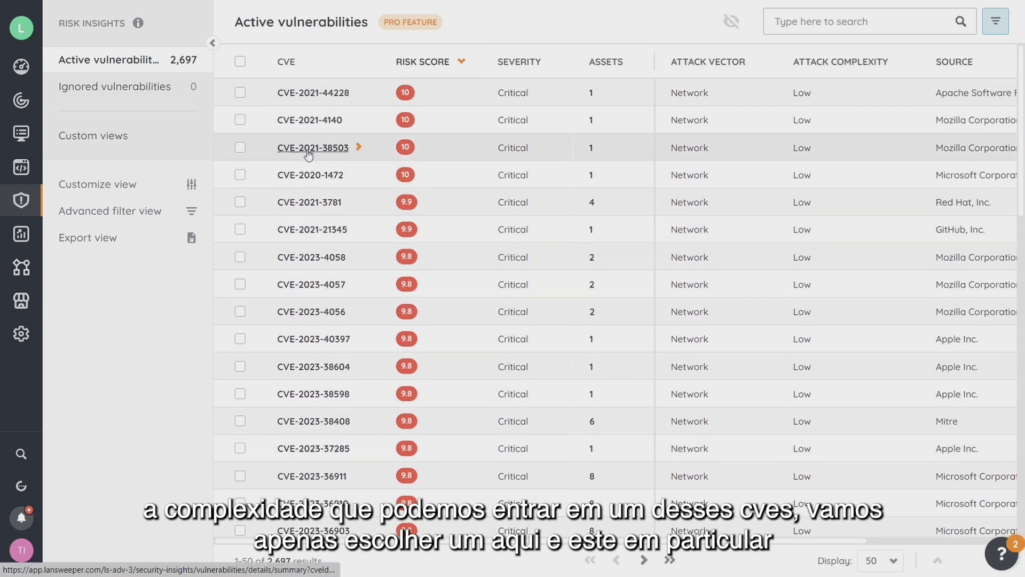
Open CVE-2021-38503 and examine its details, source, CVSS metrics, references and weakness enumeration.
left_click(310, 152)
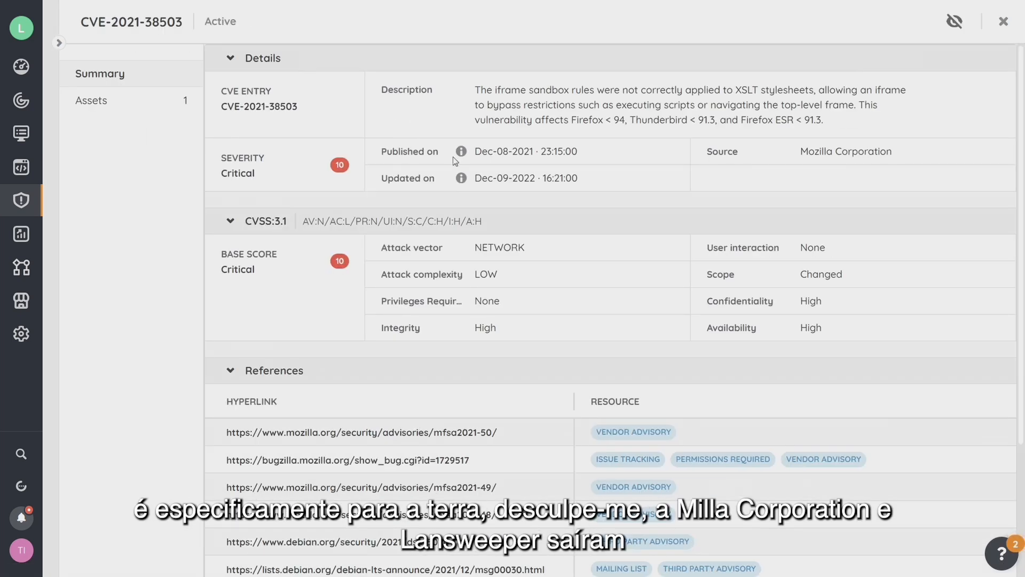
left_click_drag(904, 156, 806, 155)
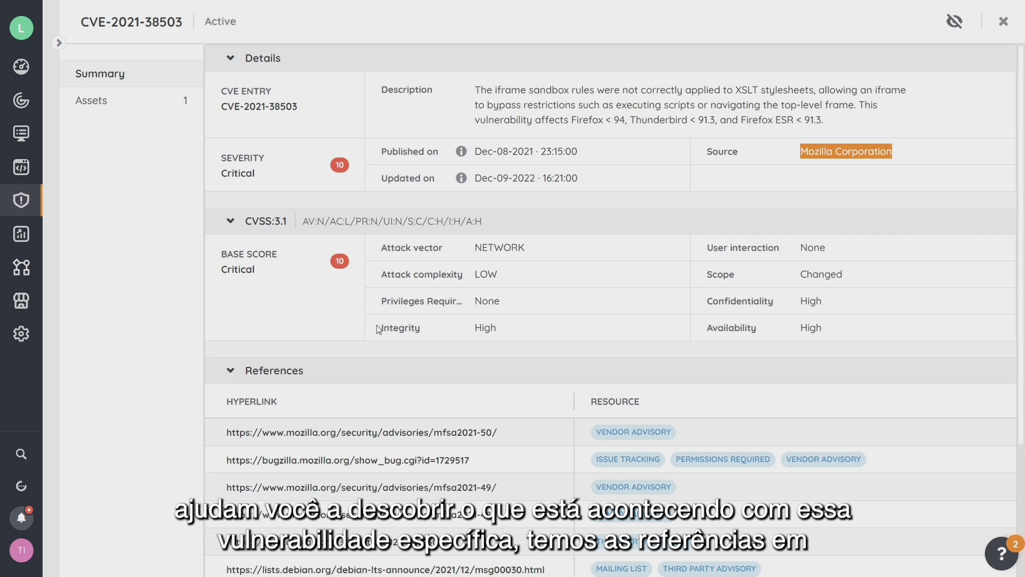
scroll(347, 339, "down", 3)
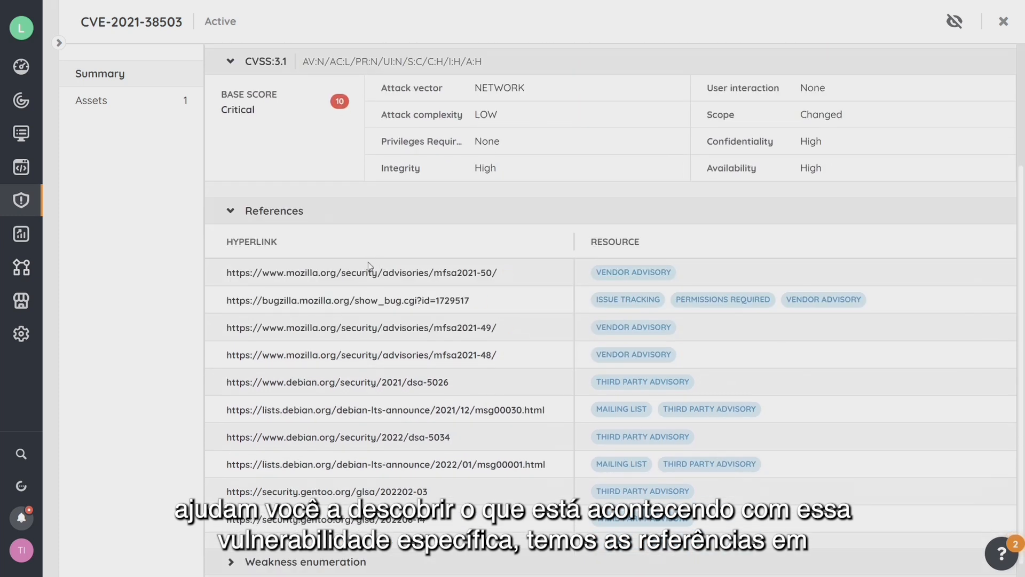
scroll(463, 340, "down", 1)
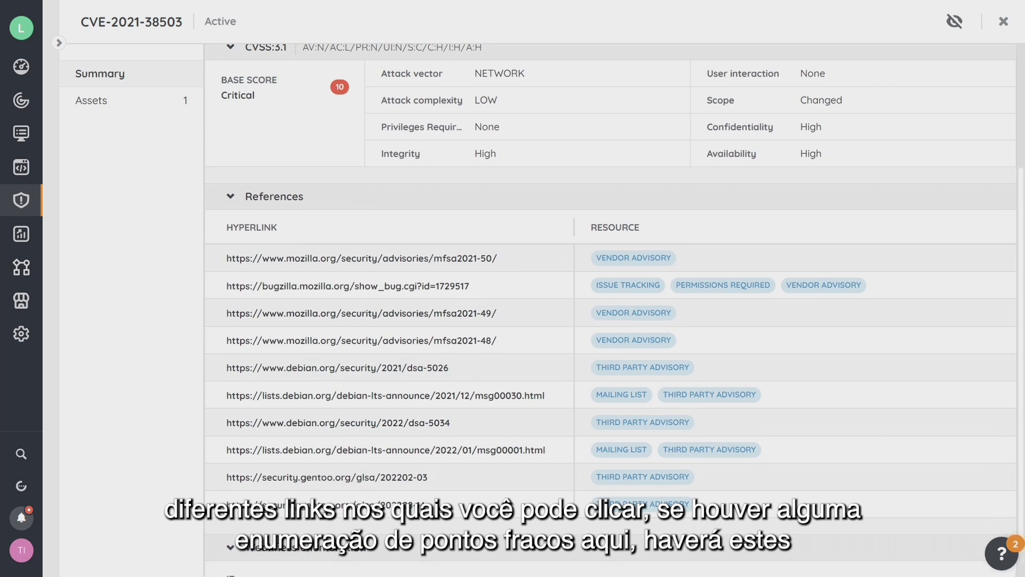
scroll(297, 548, "down", 1)
scroll(398, 430, "up", 4)
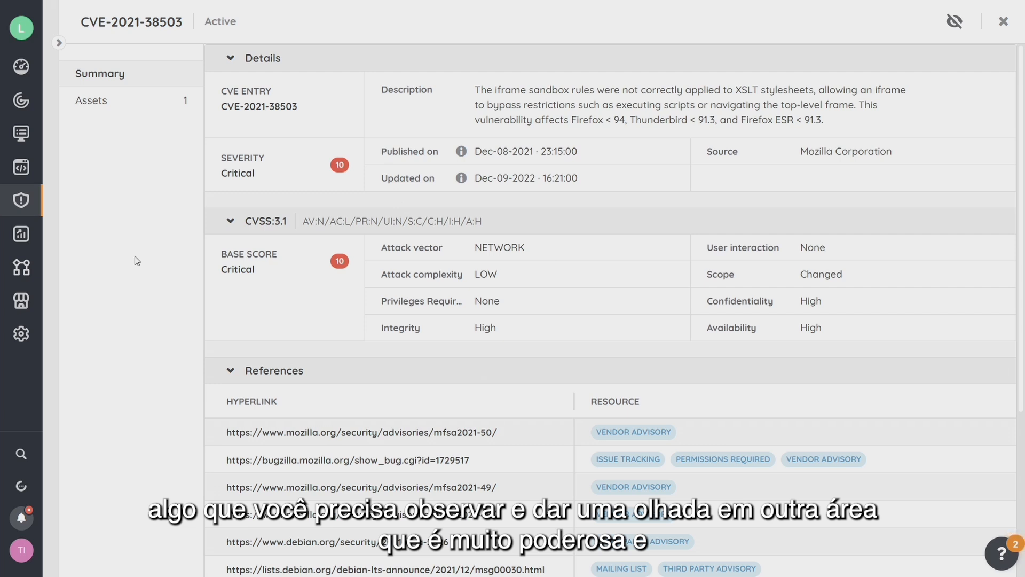
Filter the diagrams to network topology and open the installation-wide Network Topology - Full-Demo diagram.
left_click(25, 265)
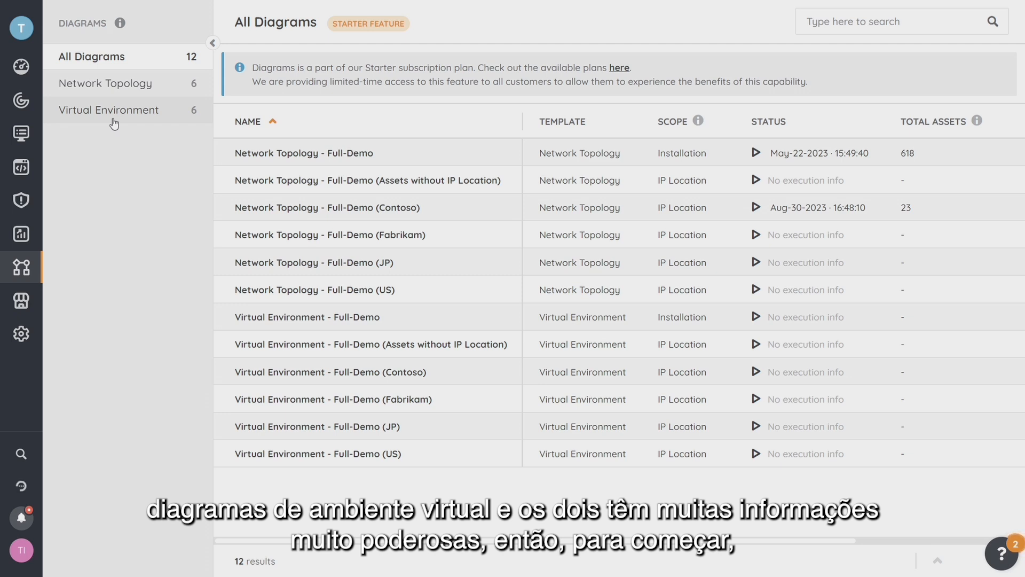
left_click(143, 88)
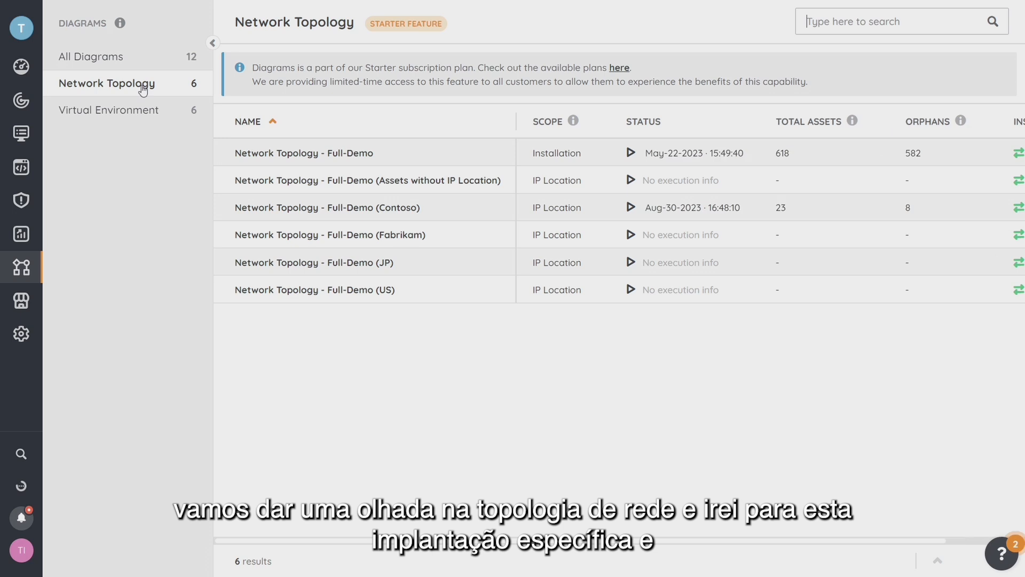
left_click(302, 156)
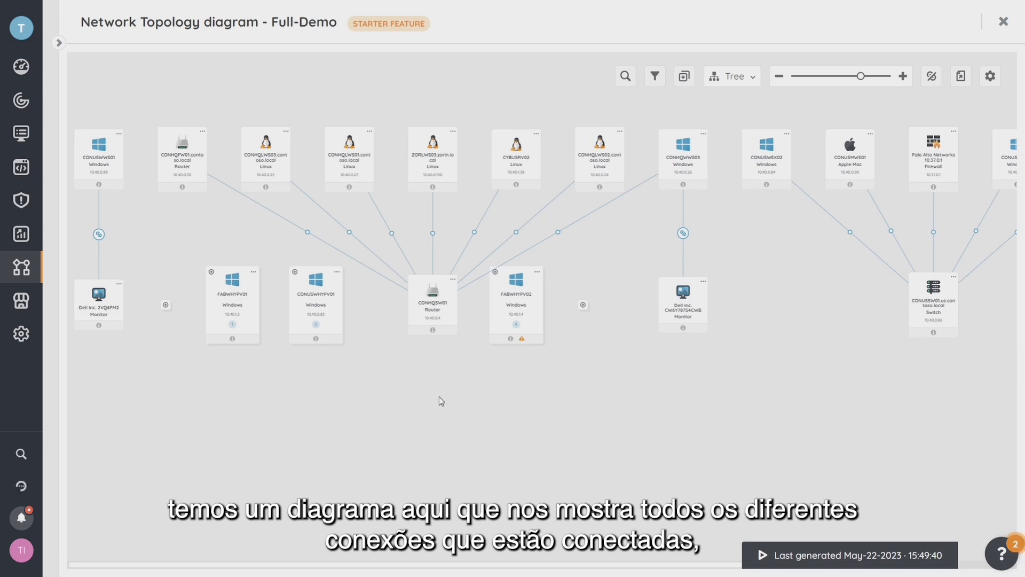
Enlarge the topology around the CONHQSW01 router and inspect its connection to CONHQWWS03.
scroll(450, 331, "up", 6)
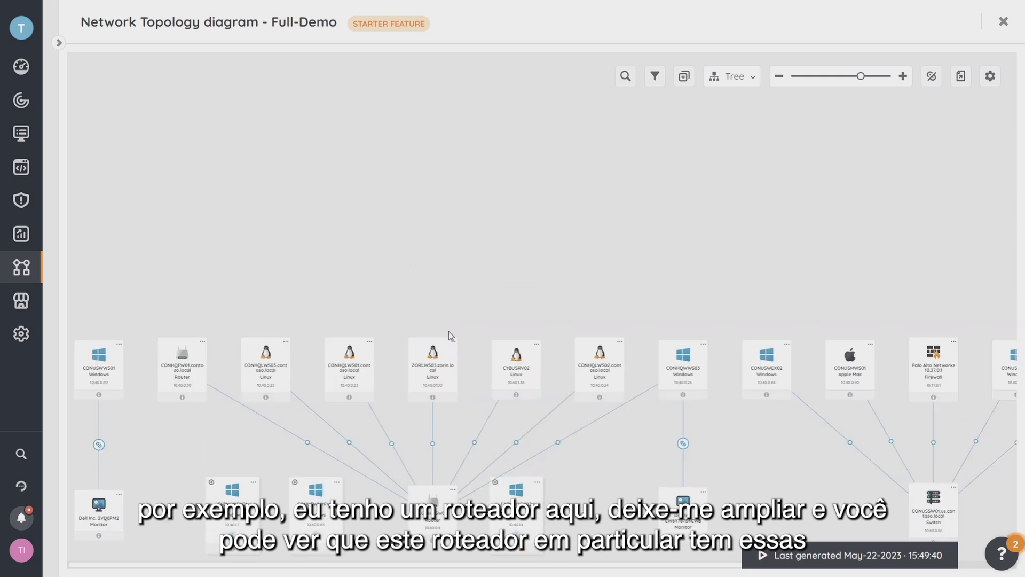
scroll(450, 333, "down", 7)
left_click(903, 76)
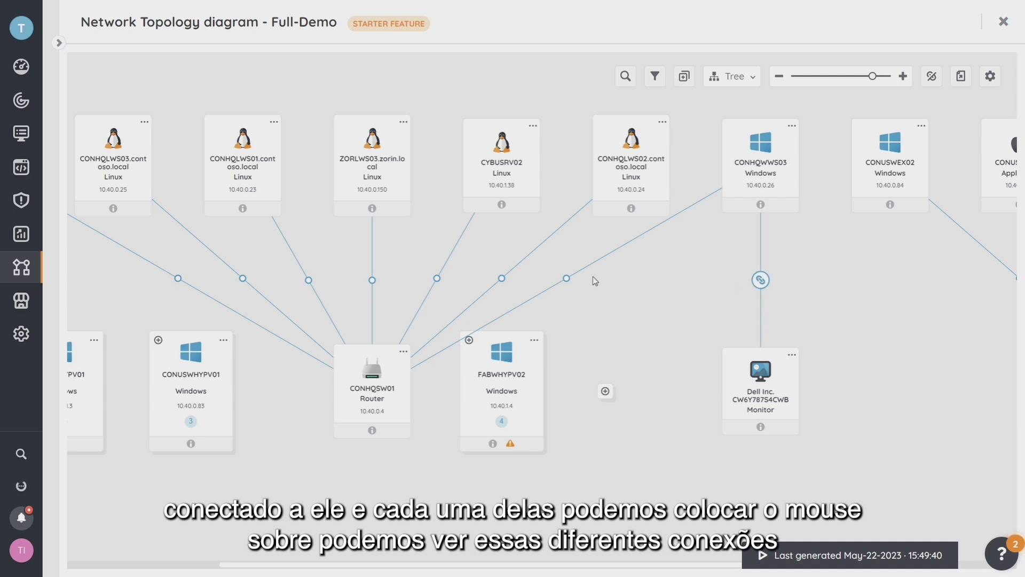
left_click(569, 280)
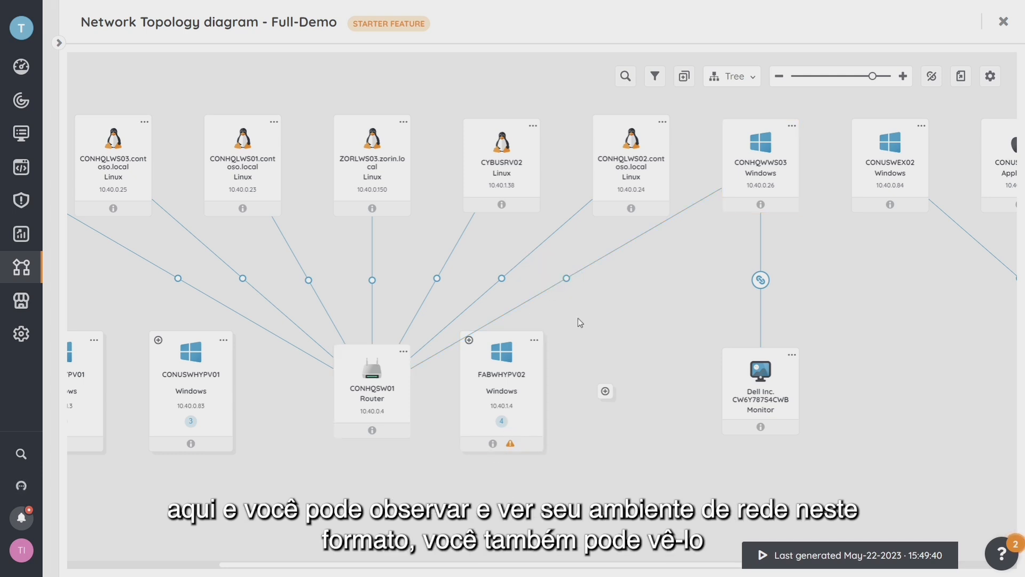
Display the network topology in the Star layout, and close the diagram.
left_click(753, 79)
left_click(733, 122)
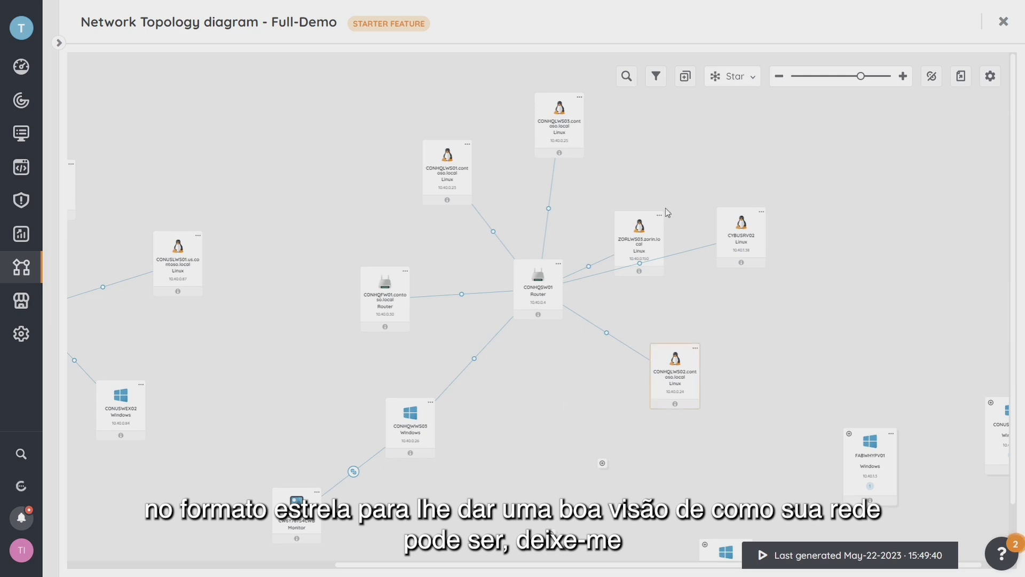
left_click(1004, 22)
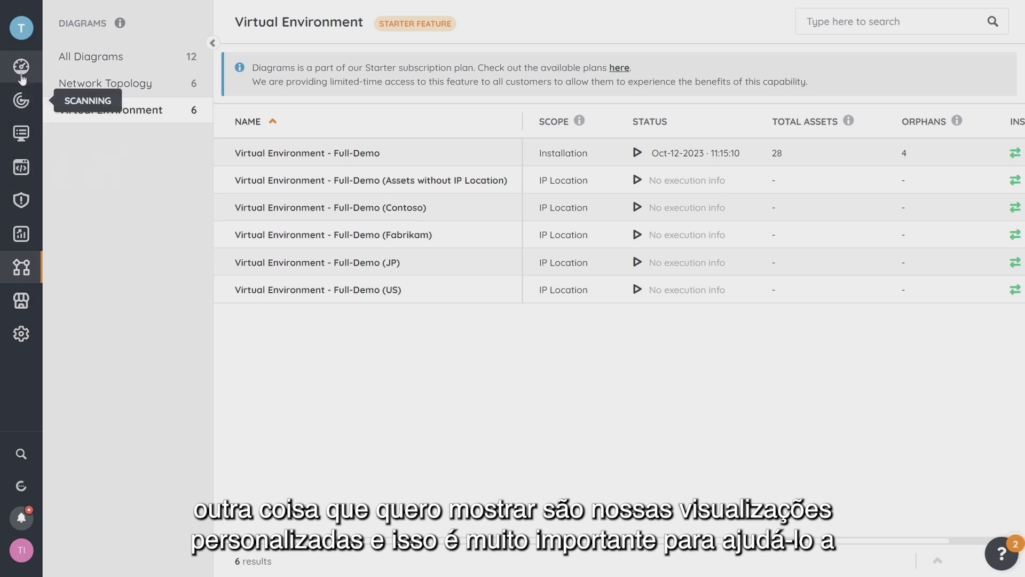
Customize the view from the inventory's custom views, turning off the Scan issues and Duplicates fixed columns.
left_click(23, 135)
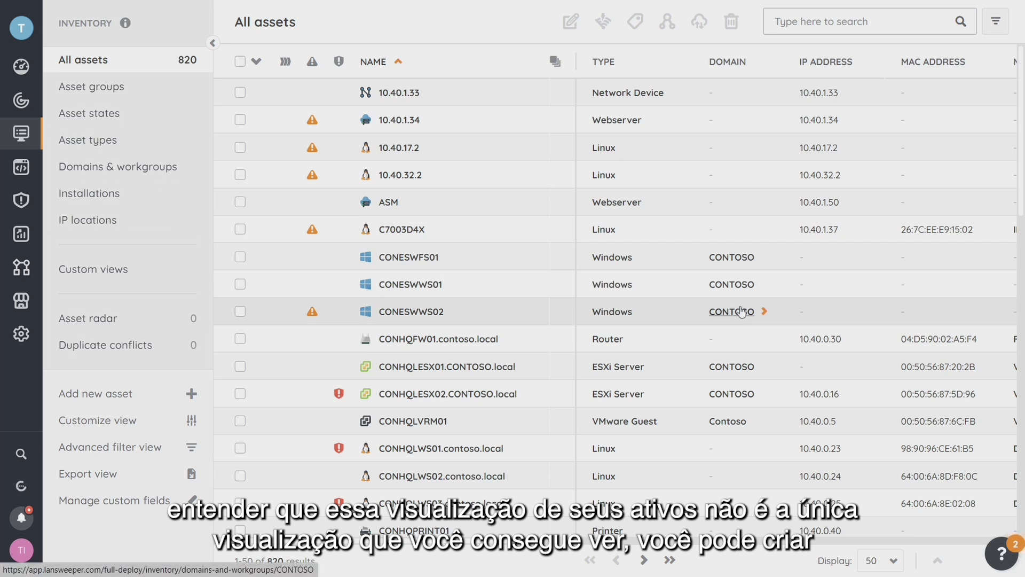
left_click(100, 270)
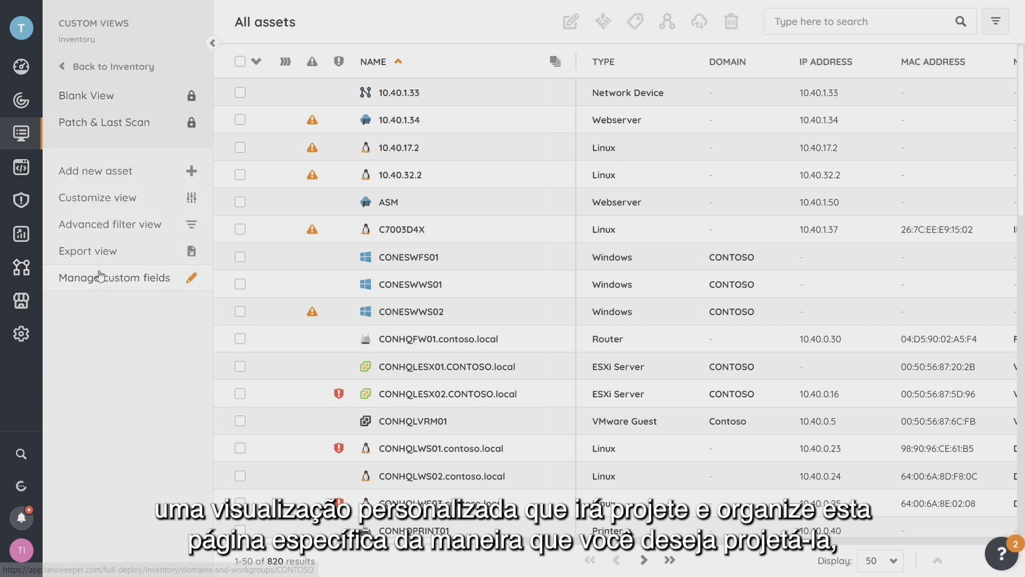
left_click(110, 200)
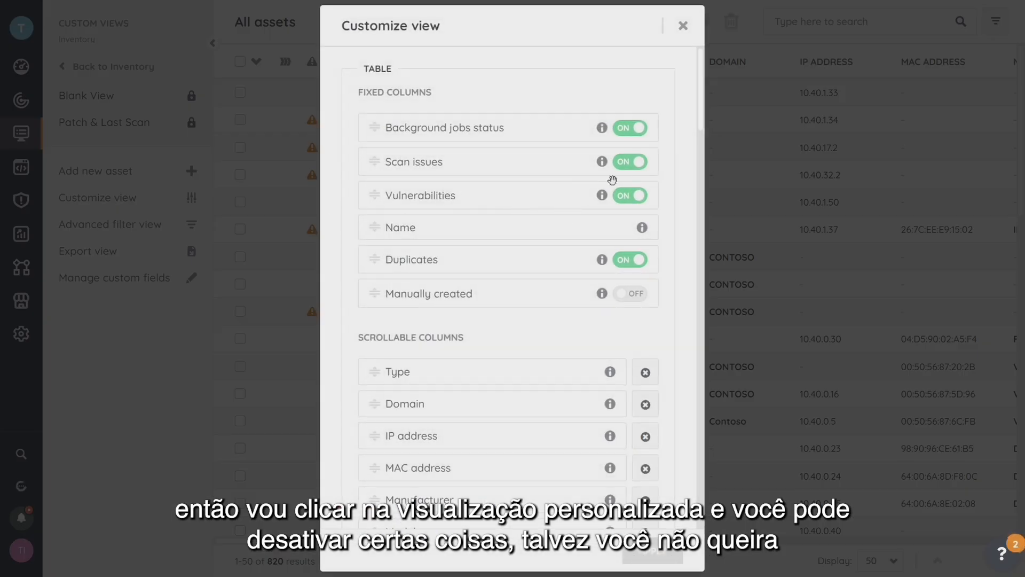
left_click(633, 168)
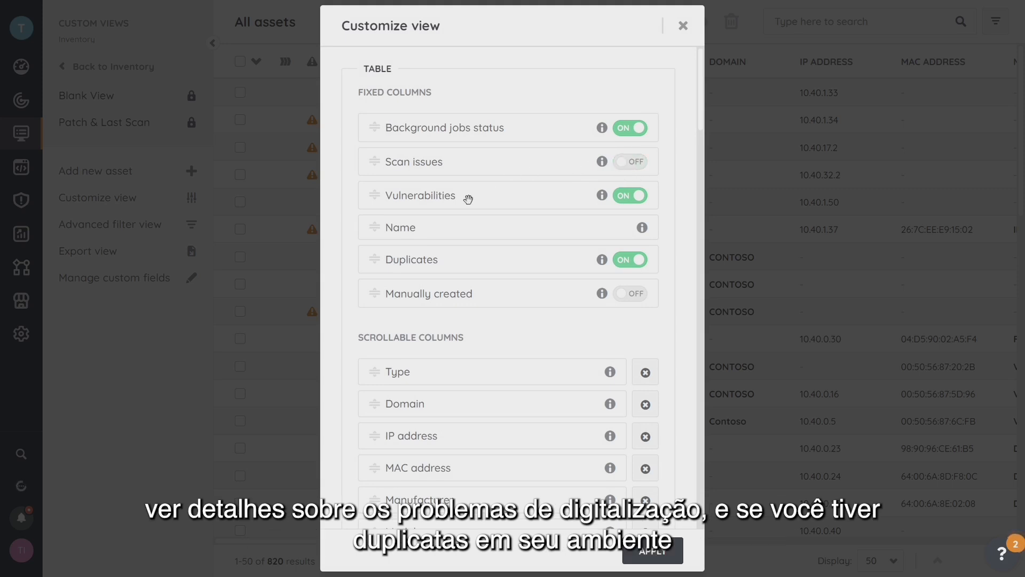
left_click(638, 260)
Remove the Type, Model and Manufacturer columns from the view's scrollable columns.
scroll(501, 324, "down", 3)
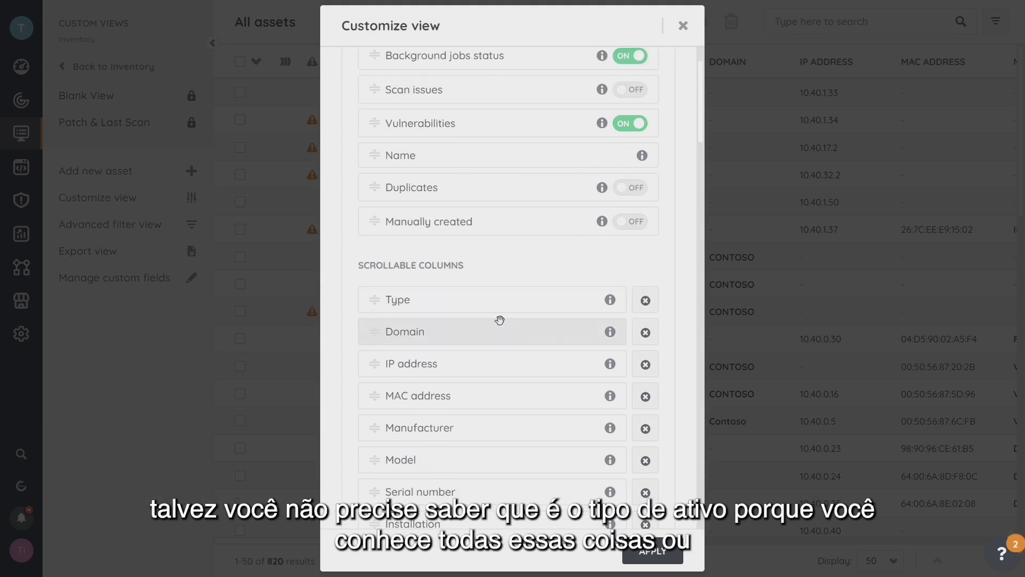
left_click(645, 228)
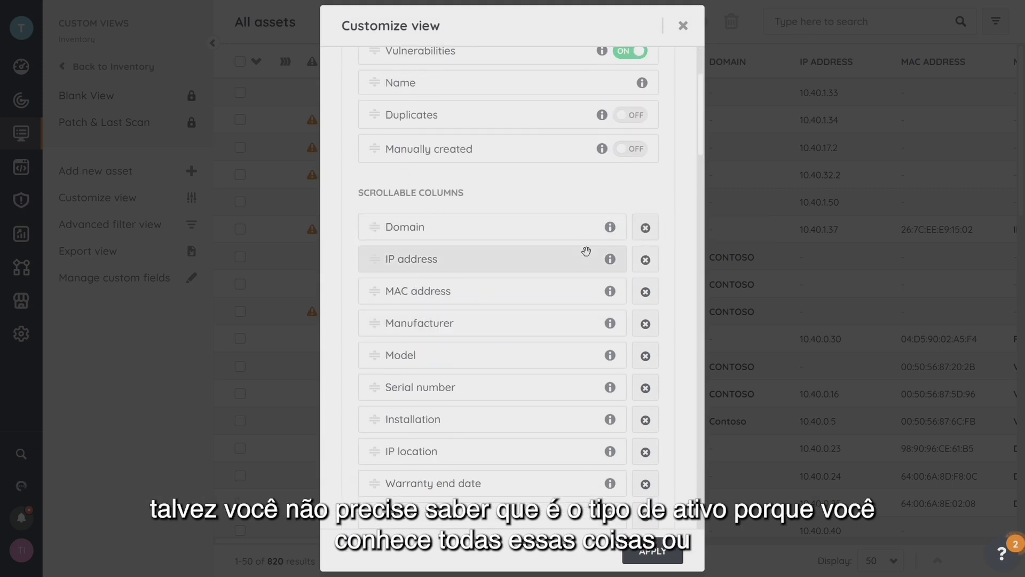
left_click(645, 357)
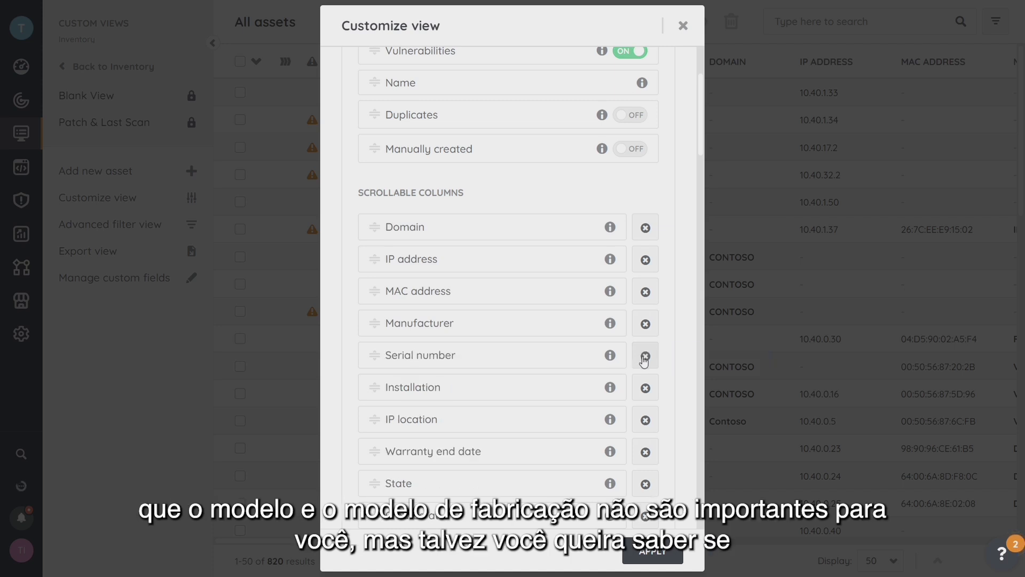
left_click(646, 324)
Add the AD computer OU, Building and Domain role columns to the view's scrollable columns.
scroll(534, 348, "down", 5)
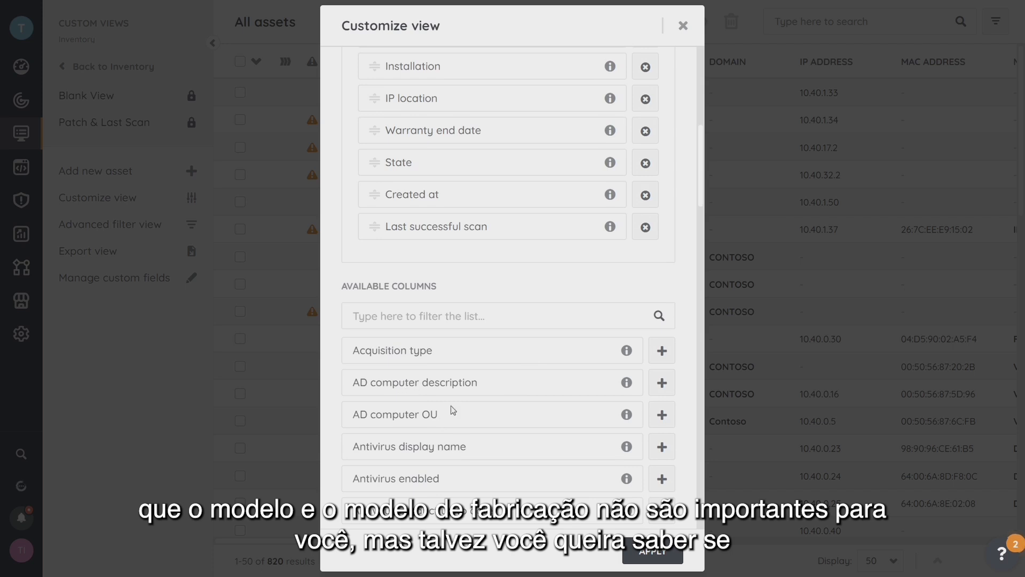
left_click(662, 421)
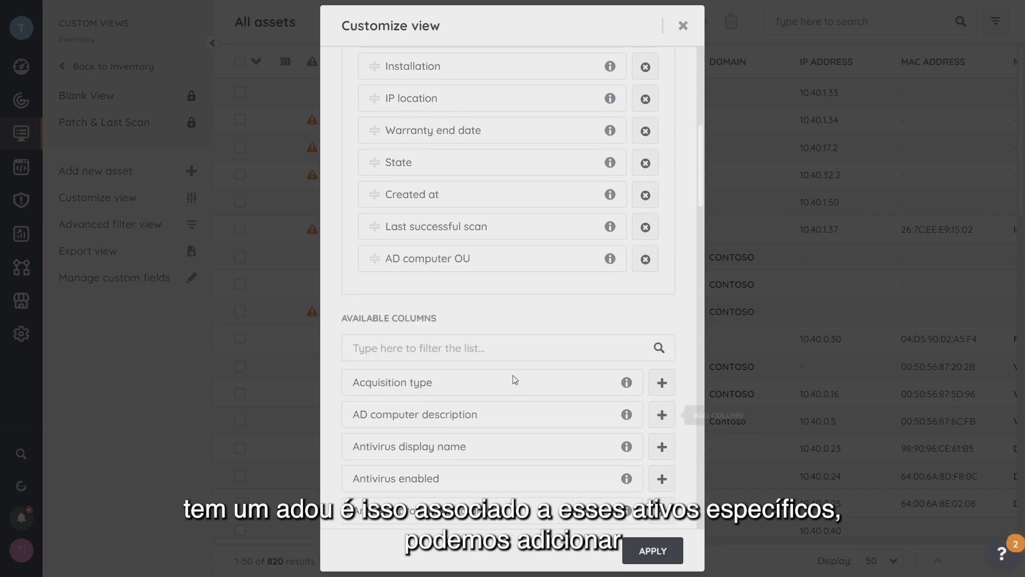
scroll(512, 374, "up", 3)
scroll(522, 419, "down", 6)
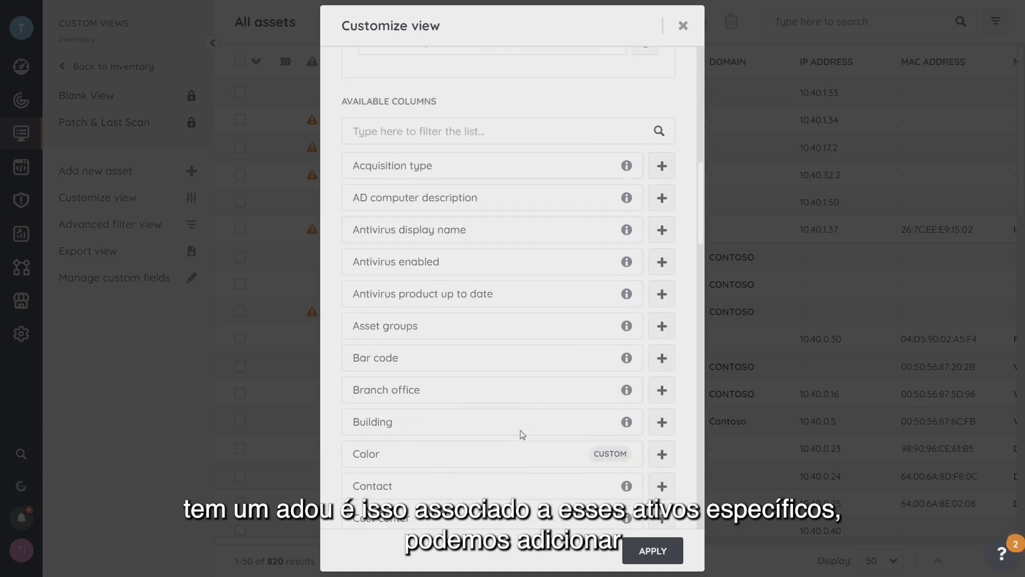
left_click(662, 423)
scroll(667, 462, "down", 3)
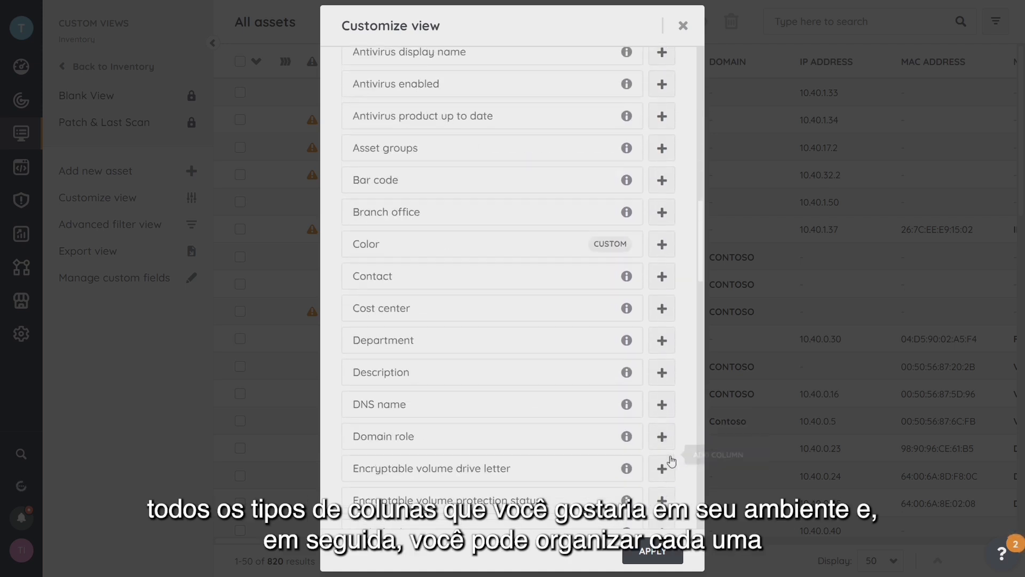
left_click(661, 430)
scroll(558, 315, "up", 5)
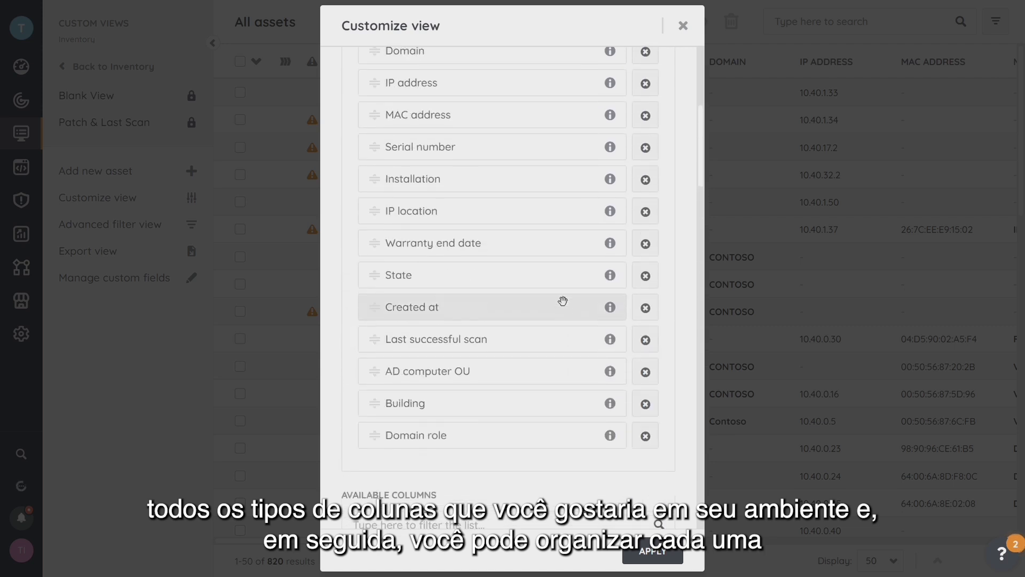
Move Installation and Serial number ahead of Domain in the scrollable columns, with Installation first, and apply the customized view.
scroll(563, 301, "up", 2)
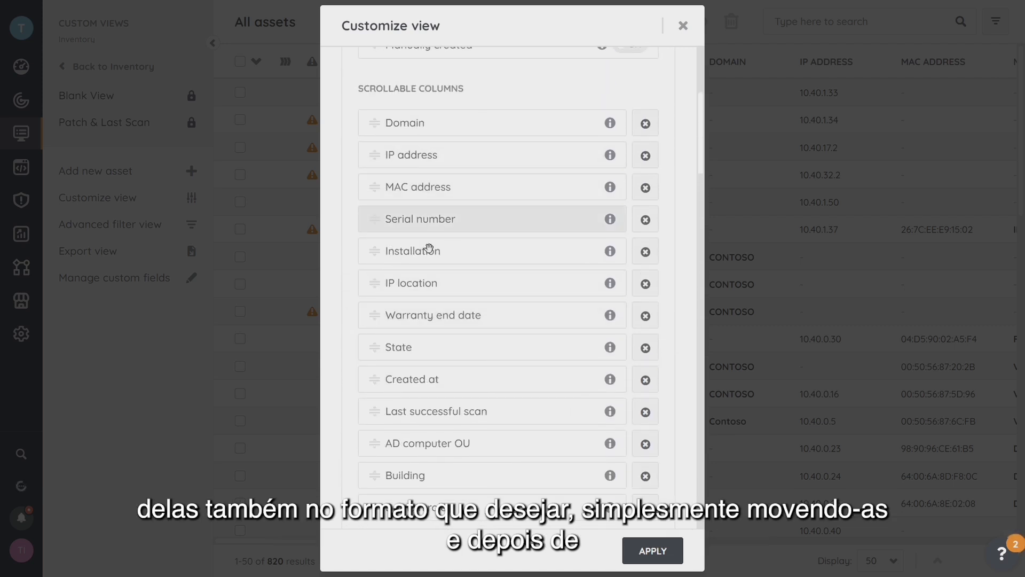
left_click_drag(431, 252, 432, 187)
left_click_drag(421, 316, 431, 216)
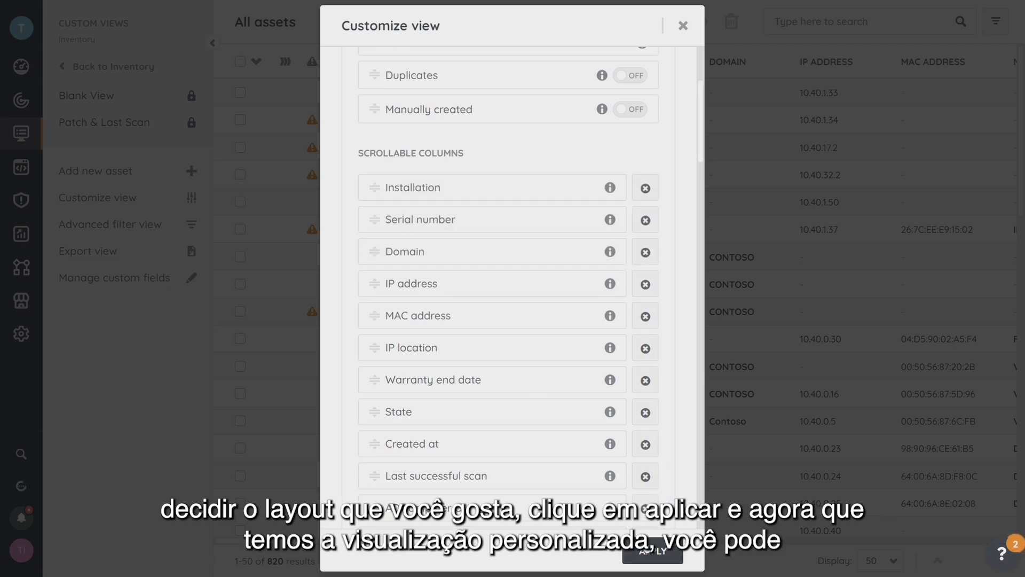
left_click(661, 559)
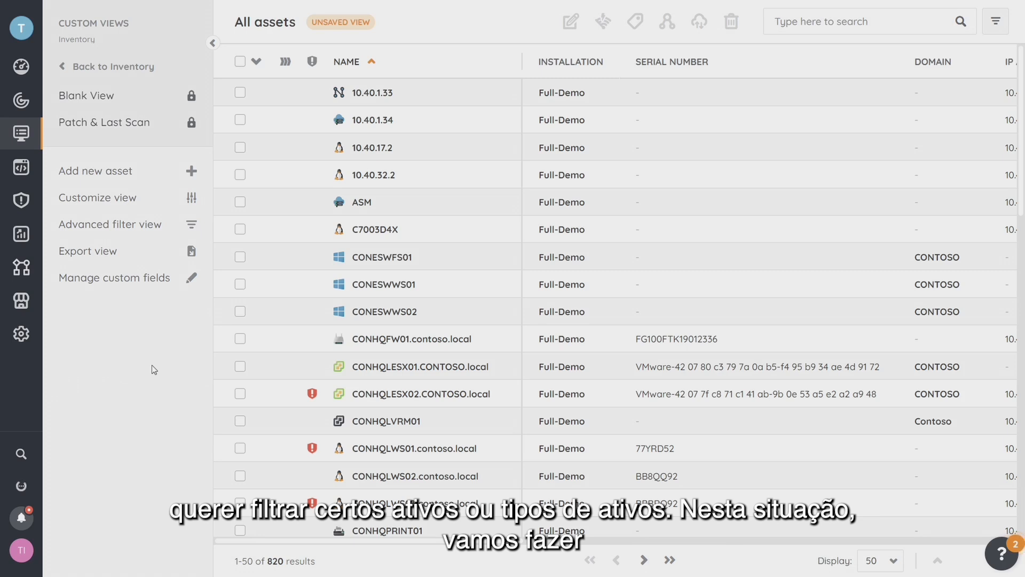
Apply an advanced filter to the asset view with the condition Antivirus enabled set to Exists.
left_click(124, 227)
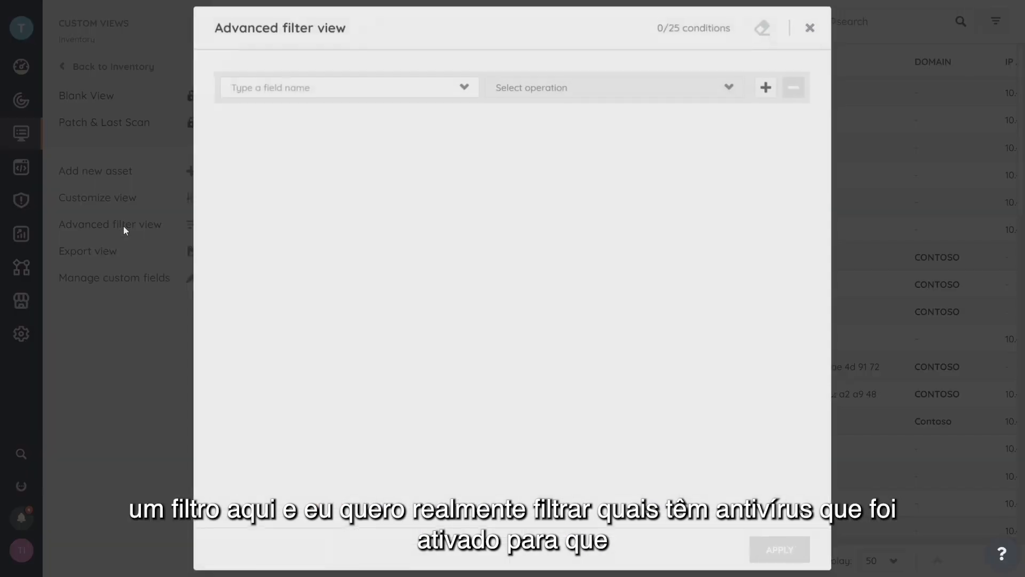
left_click(463, 88)
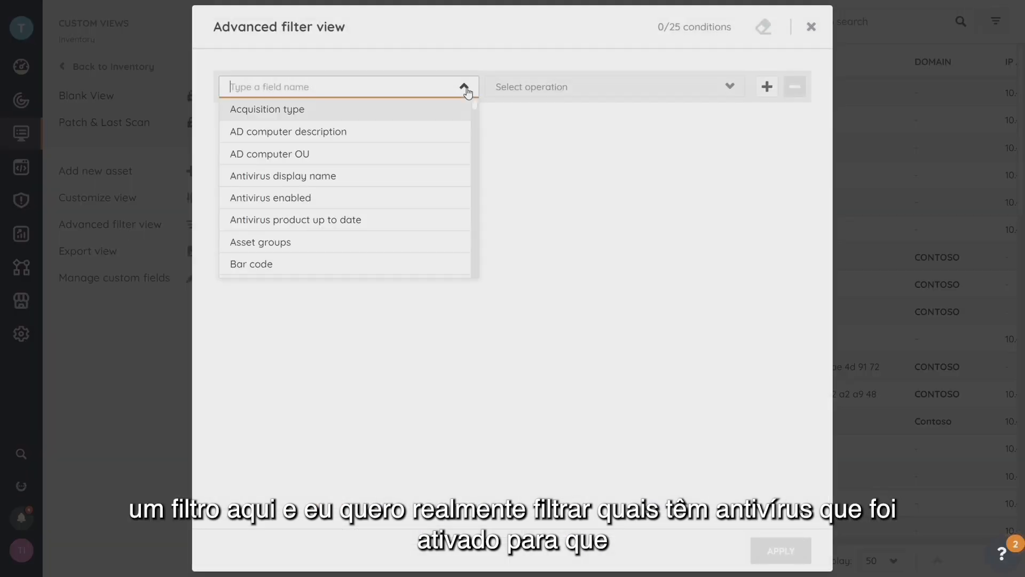
left_click(289, 199)
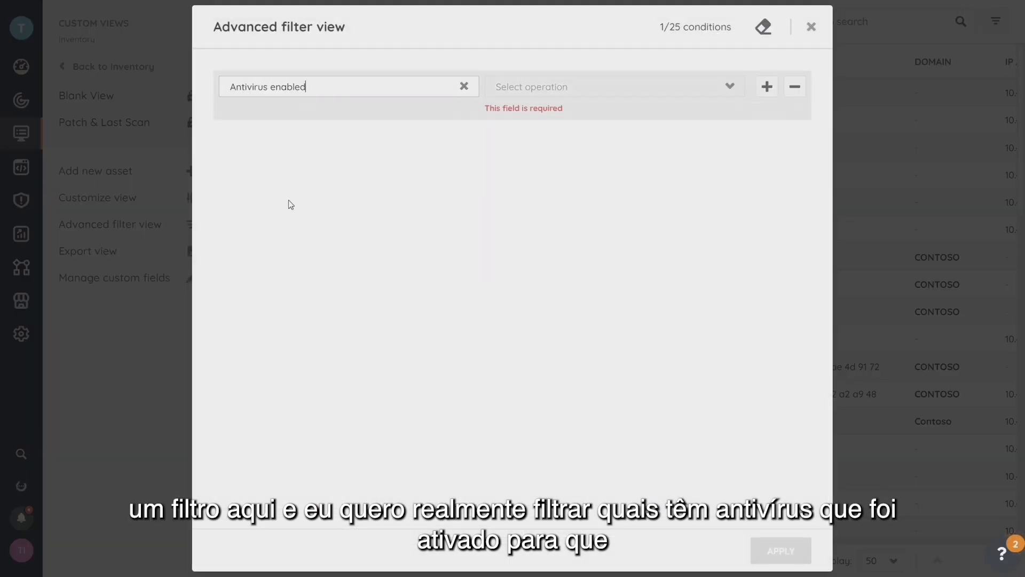
left_click(730, 91)
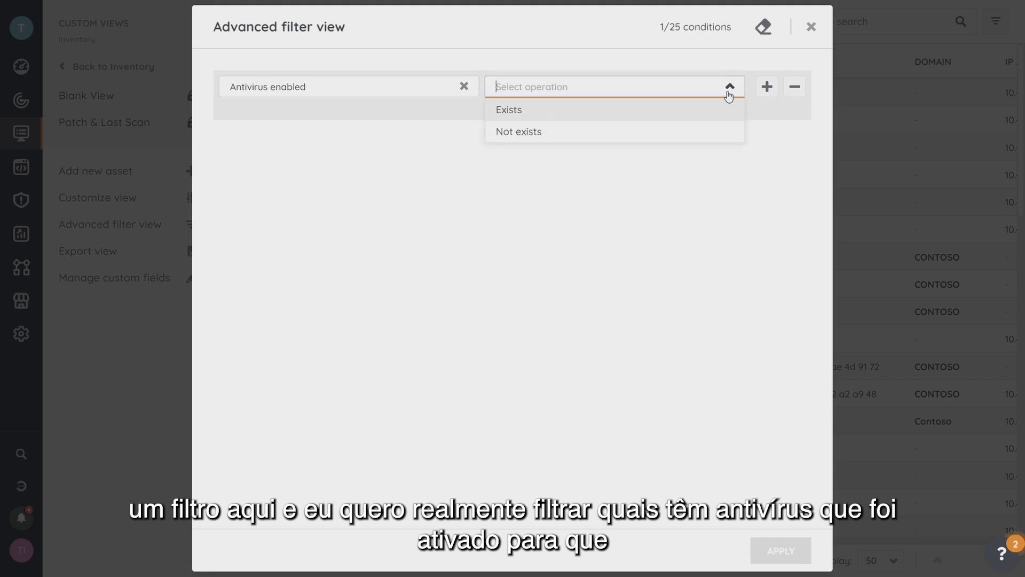
left_click(514, 114)
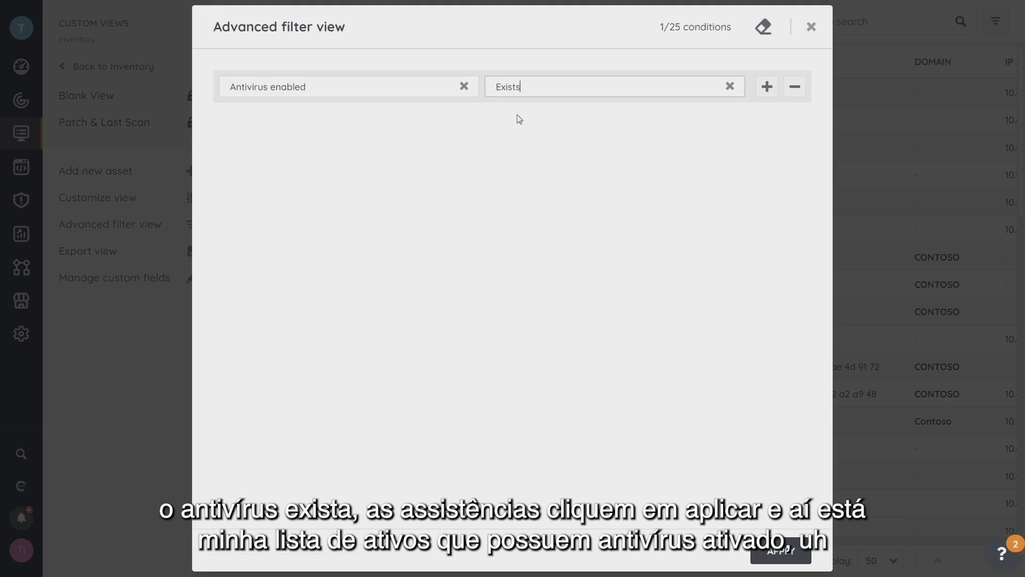
left_click(780, 551)
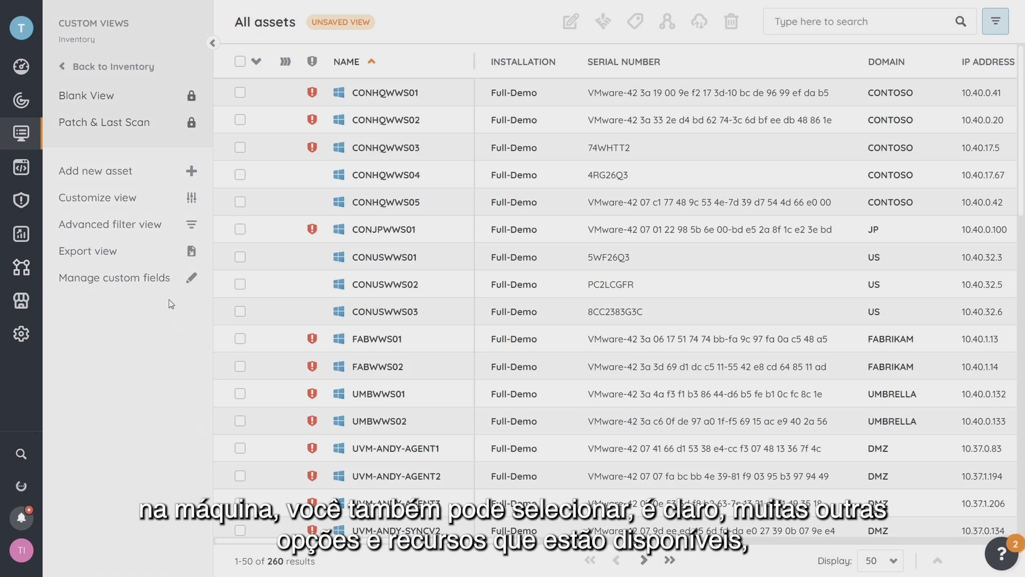
Browse the field names available for advanced filter conditions, and close the filter without applying changes.
left_click(139, 227)
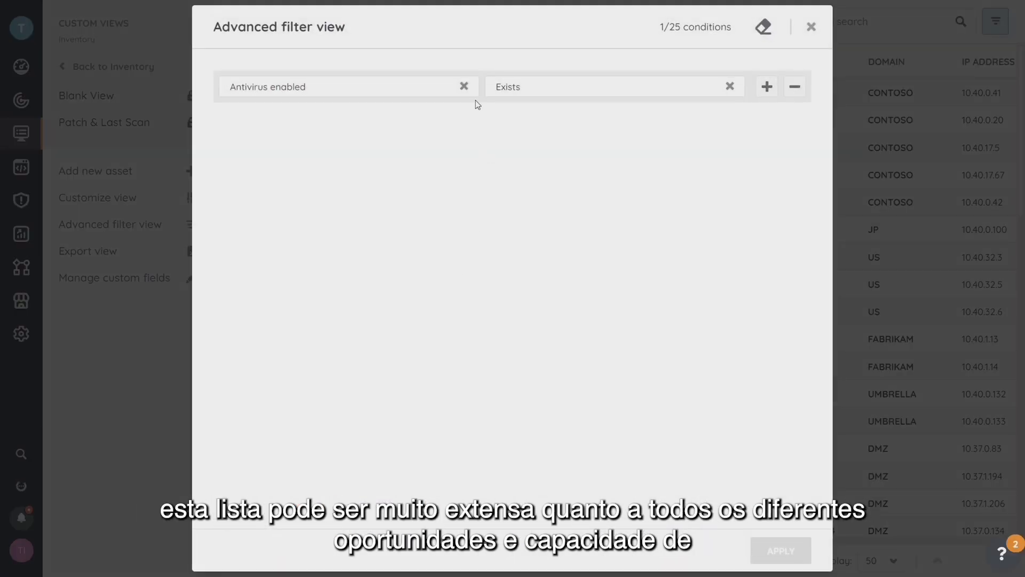
left_click(464, 87)
scroll(479, 109, "down", 2)
left_click_drag(478, 112, 556, 345)
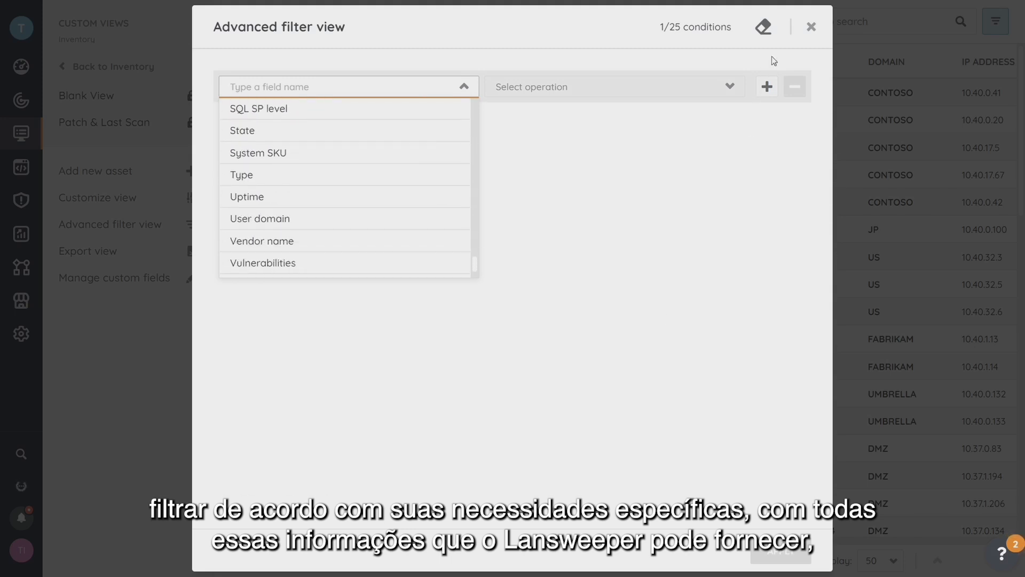
left_click(811, 27)
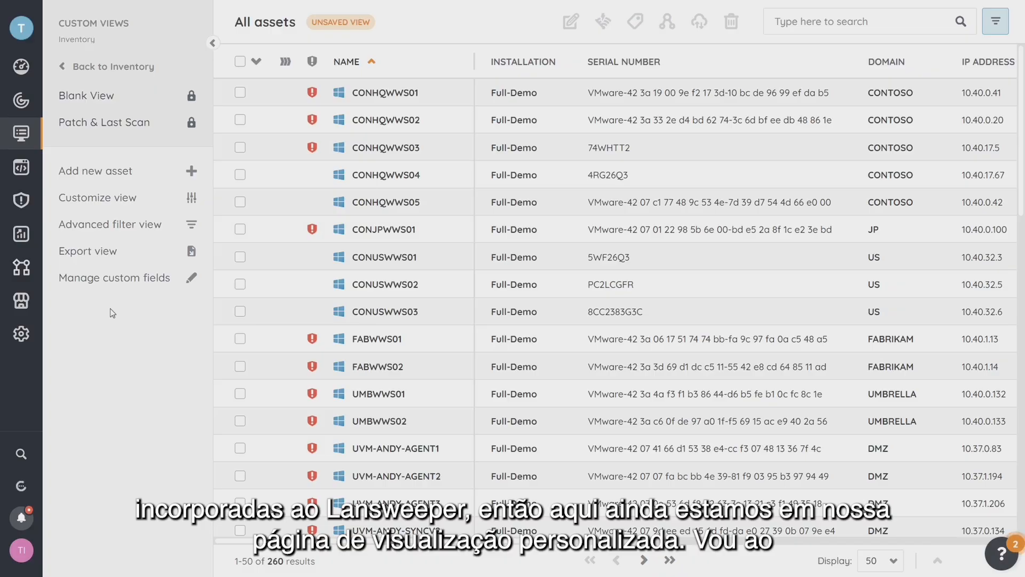
View the marketplace's Monitoring integrations, and look through the CMDB integrations down to the end of the list.
left_click(21, 302)
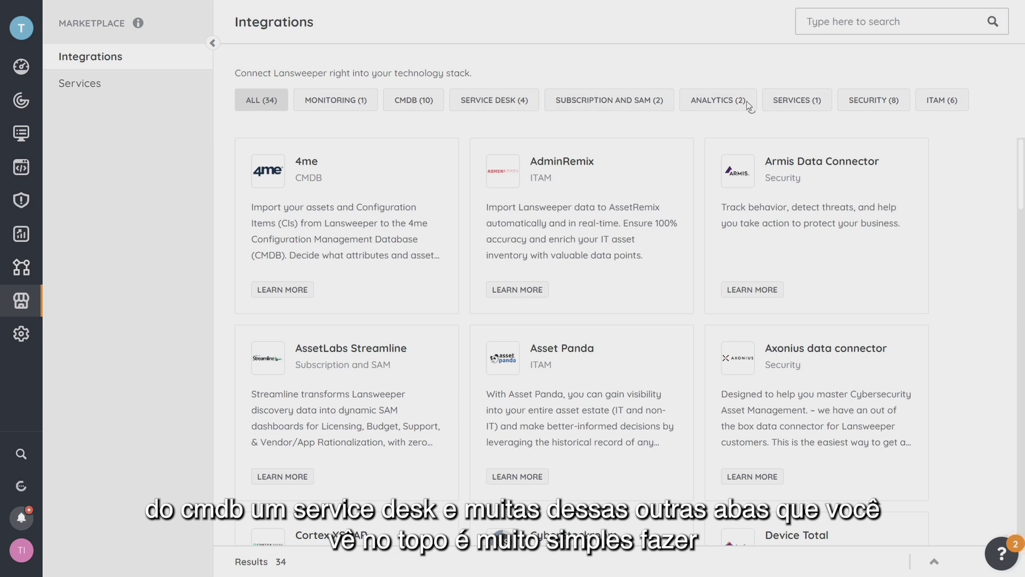
left_click(327, 107)
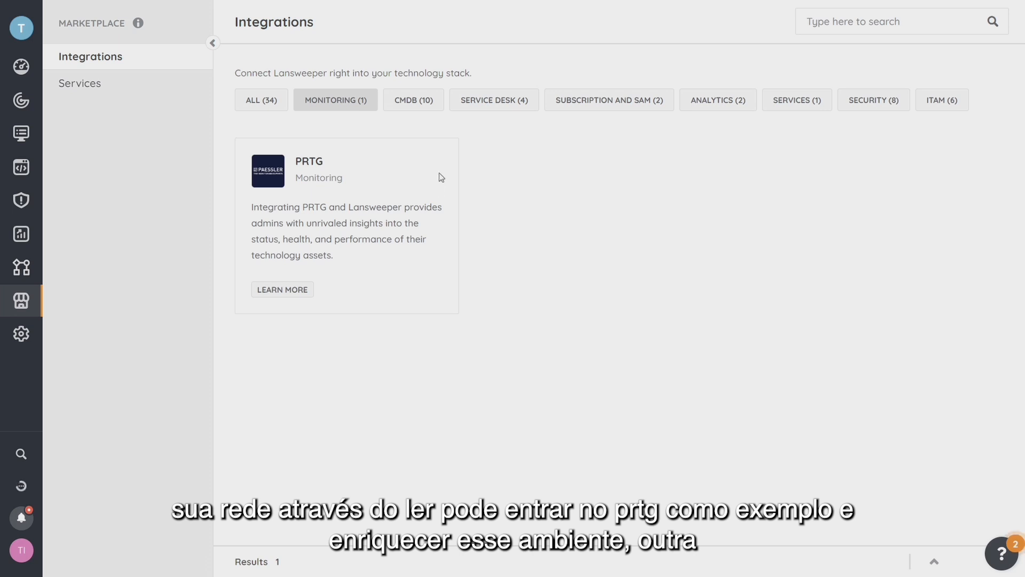
left_click(416, 101)
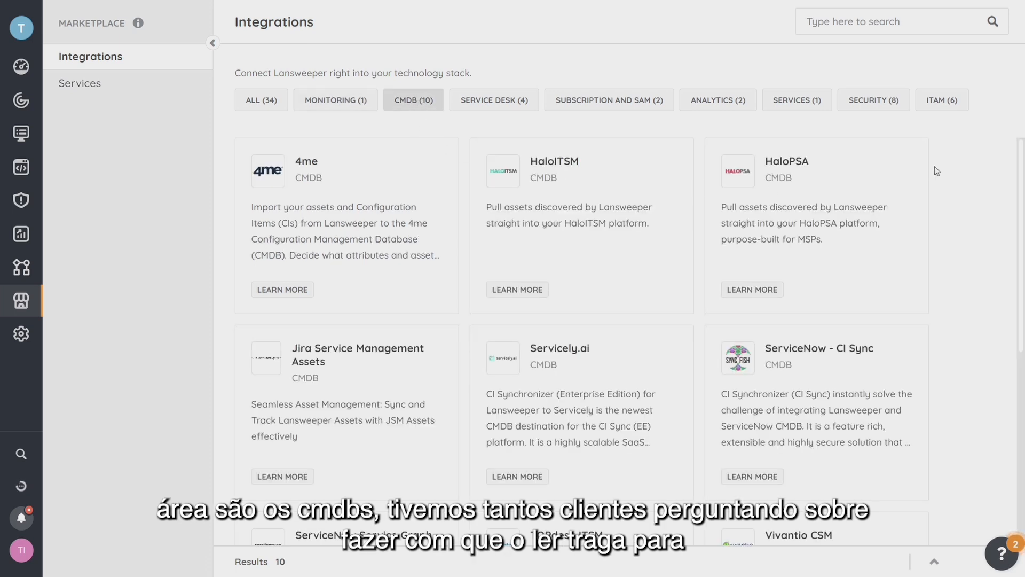
left_click_drag(1018, 182, 1003, 363)
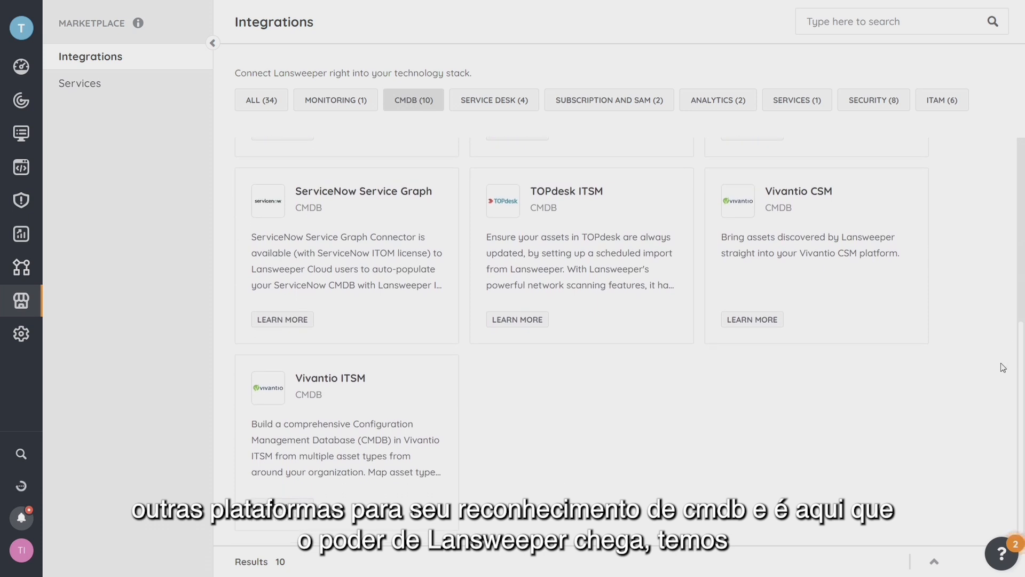